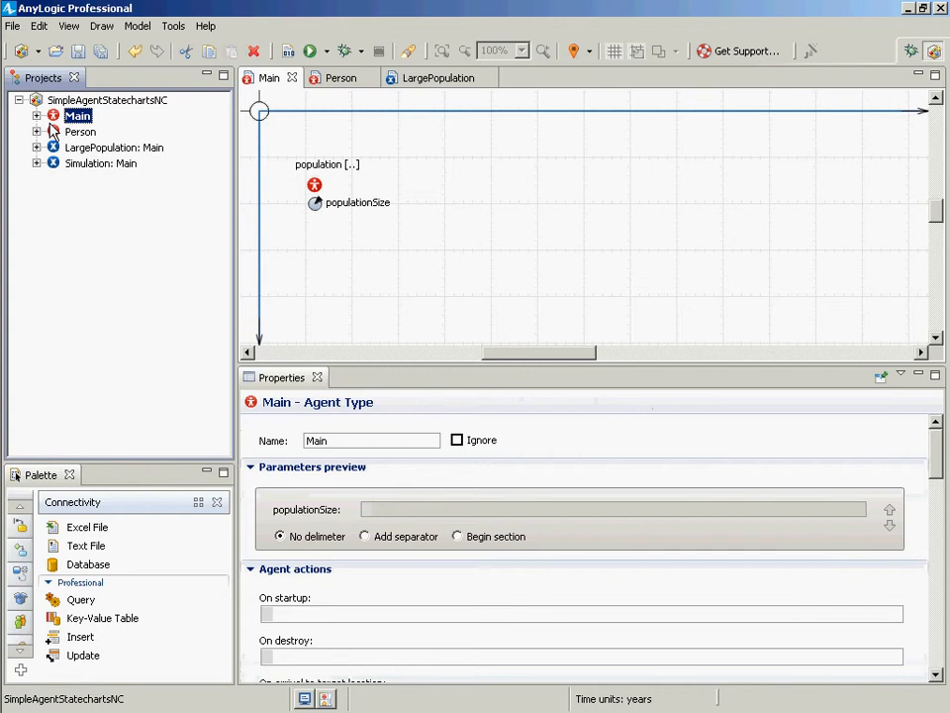
- Add a new statistic named fractionObese to the population of Person agents on Main
{"action": "left_click", "coordinate": [314, 185]}
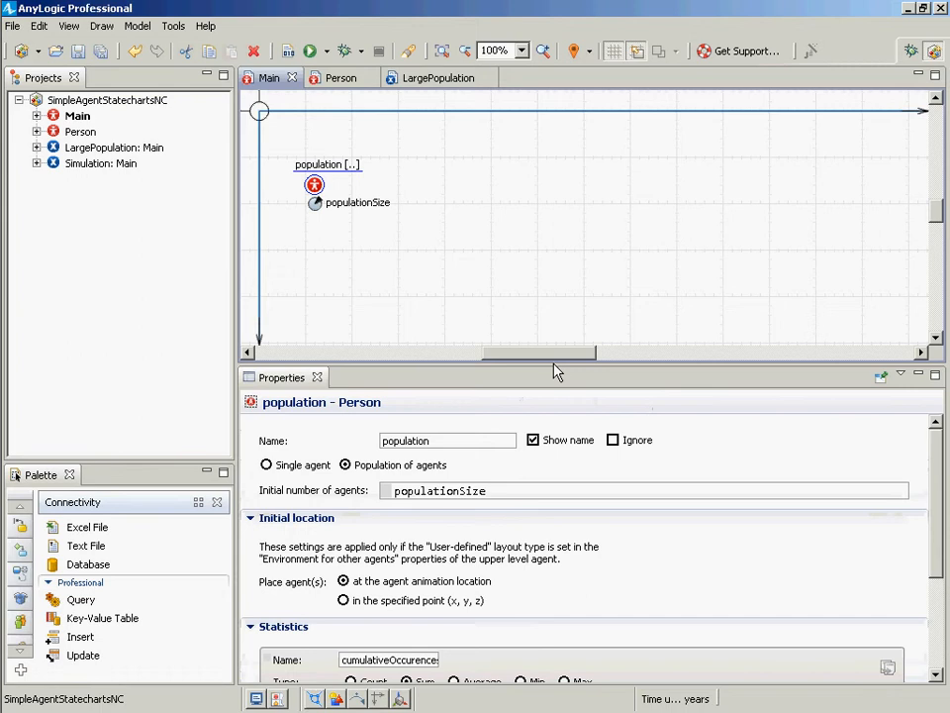
{"action": "left_click_drag", "start_coordinate": [554, 371], "coordinate": [577, 84]}
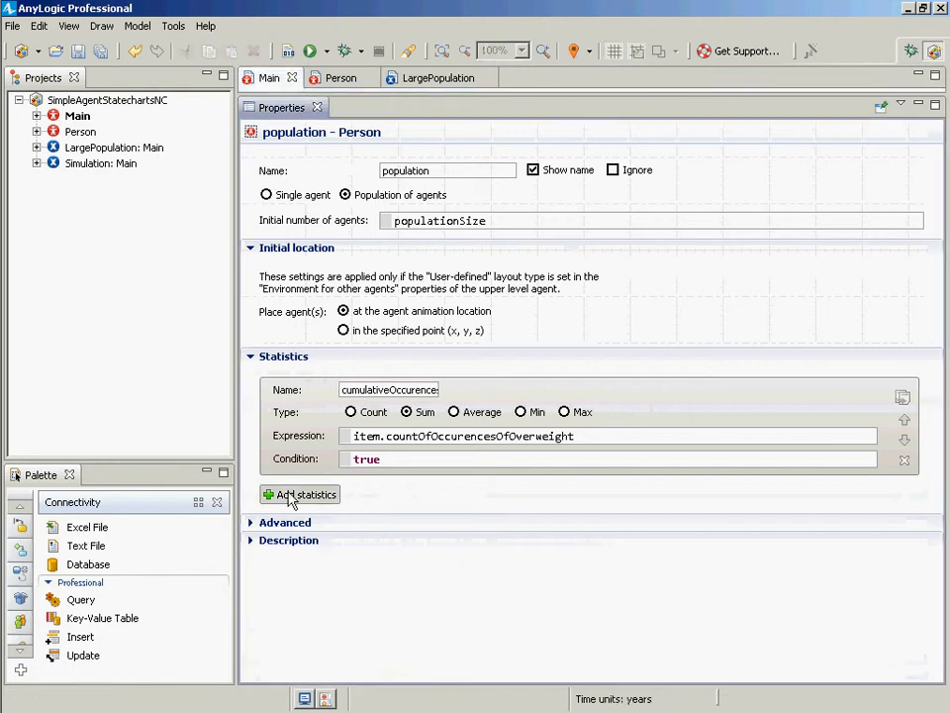
{"action": "left_click", "coordinate": [265, 495]}
{"action": "left_click", "coordinate": [414, 500]}
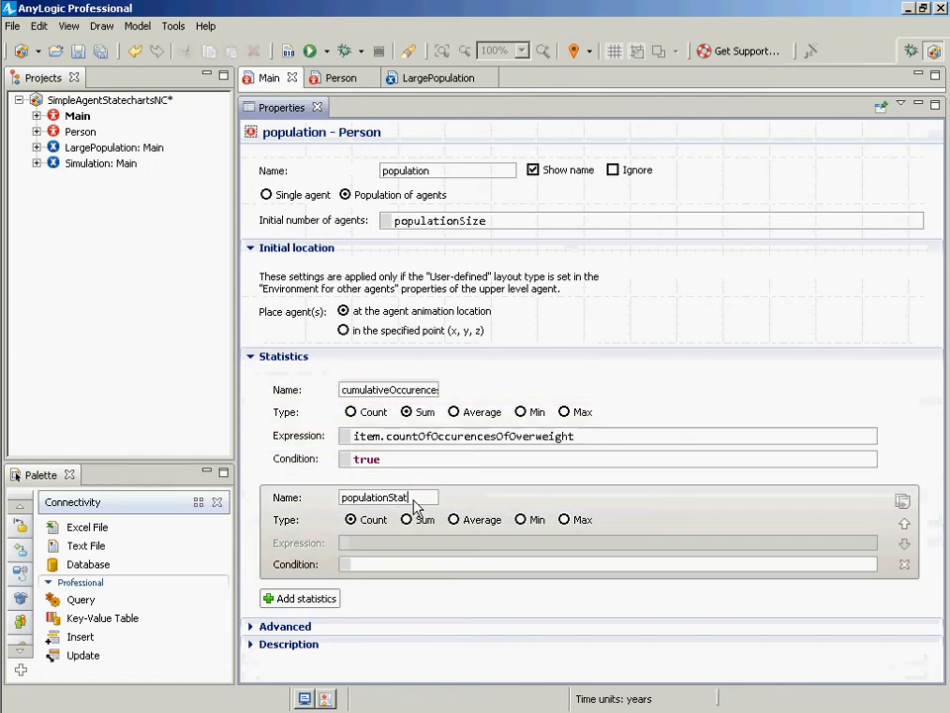
{"action": "left_click_drag", "start_coordinate": [414, 501], "coordinate": [75, 536]}
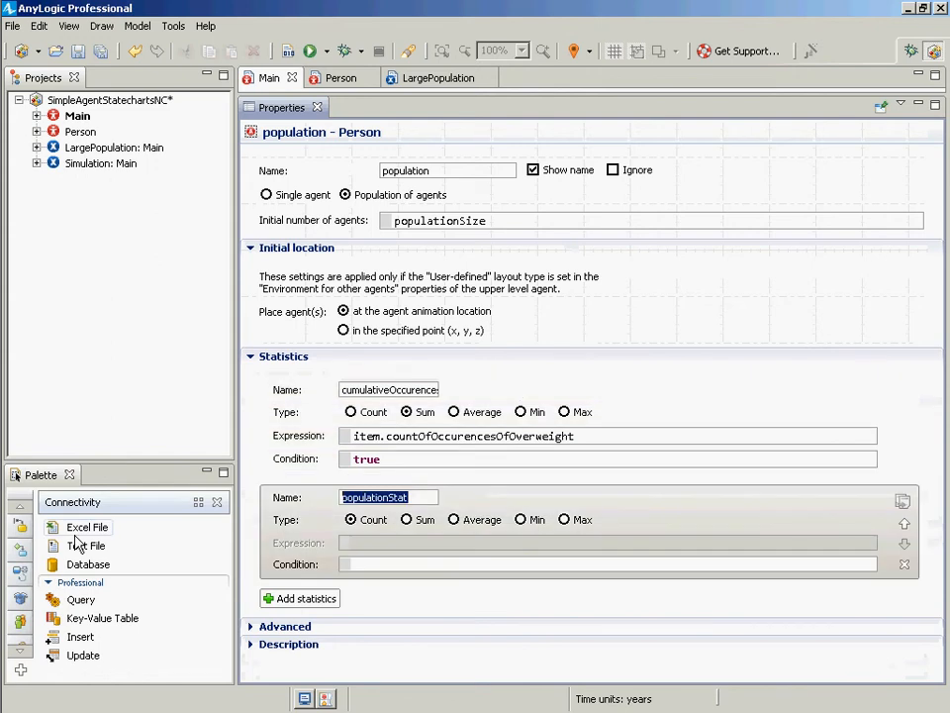
{"action": "type", "text": "fractionObese"}
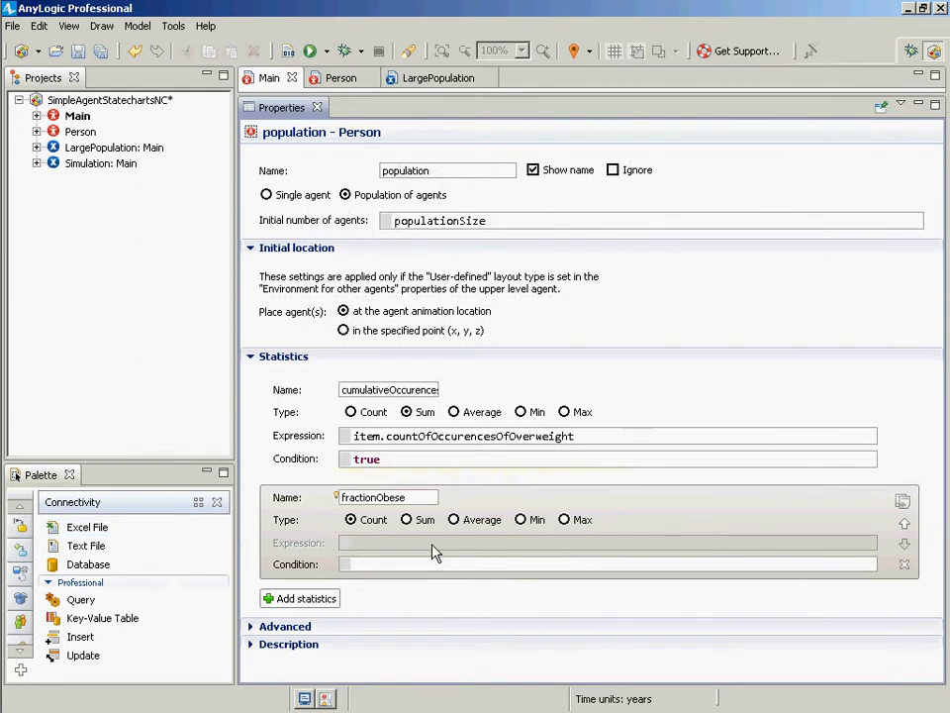
- Set the fractionObese statistic's type to Sum and its expression to 1.0/populationSize
{"action": "left_click", "coordinate": [422, 519]}
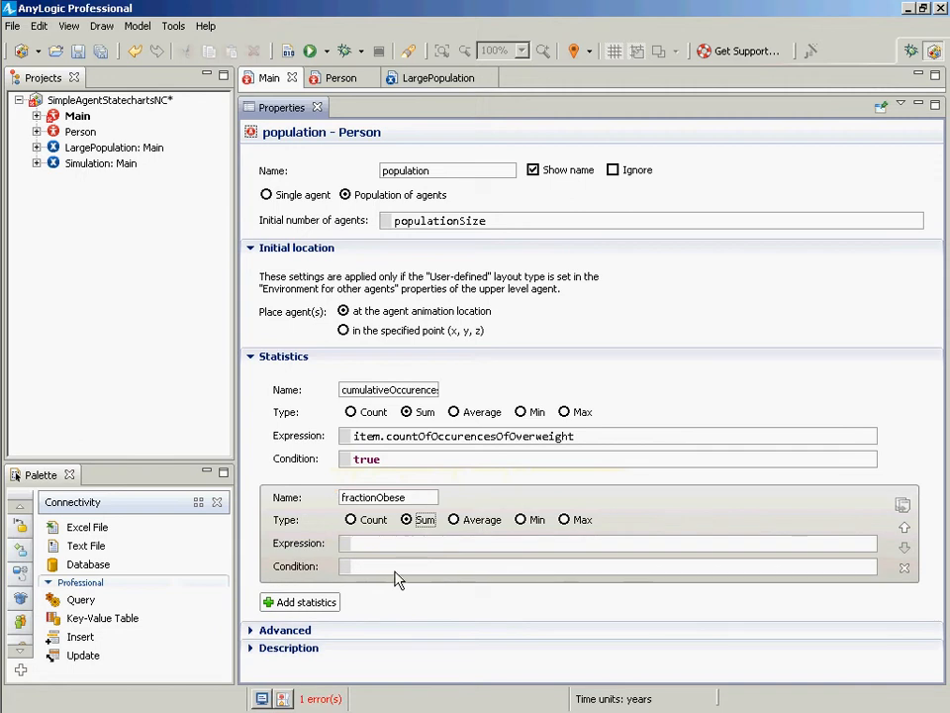
{"action": "left_click", "coordinate": [395, 571]}
{"action": "left_click", "coordinate": [362, 544]}
{"action": "type", "text": "1.0/popul"}
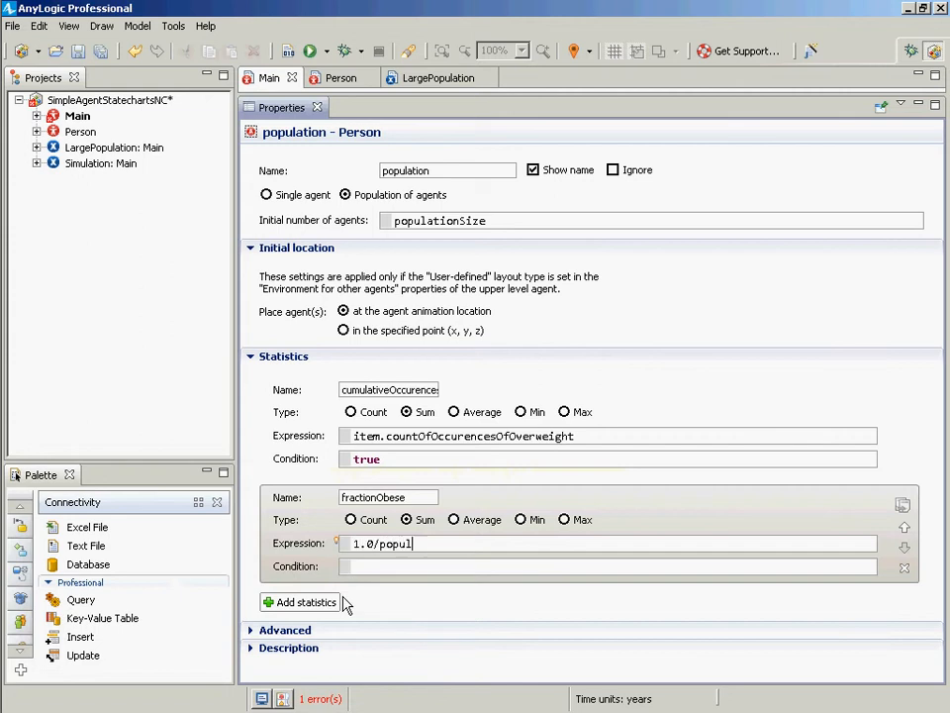
{"action": "type", "text": "ationSize"}
{"action": "key", "text": "shift+Left"}
{"action": "key", "text": "shift+Left"}
{"action": "key", "text": "shift+Left"}
{"action": "key", "text": "shift+Left"}
{"action": "key", "text": "shift+Left"}
{"action": "key", "text": "shift+Left"}
{"action": "key", "text": "shift+Left"}
{"action": "key", "text": "shift+Left"}
{"action": "key", "text": "shift+Left"}
{"action": "key", "text": "shift+Left"}
{"action": "key", "text": "shift+Left"}
{"action": "key", "text": "shift+Left"}
{"action": "key", "text": "shift+Left"}
{"action": "key", "text": "shift+Left"}
{"action": "key", "text": "shift+Left"}
{"action": "key", "text": "shift+Left"}
{"action": "key", "text": "shift+Left"}
{"action": "key", "text": "shift+Left"}
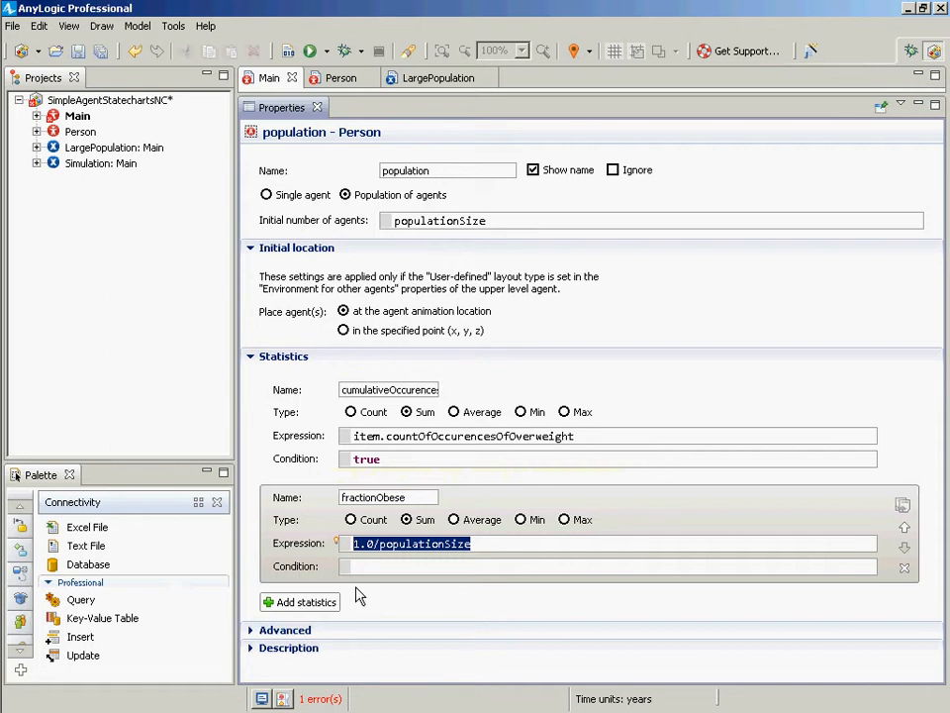
- Begin the fractionObese statistic's condition with "item." to refer to each embedded Person agent
{"action": "left_click", "coordinate": [373, 567]}
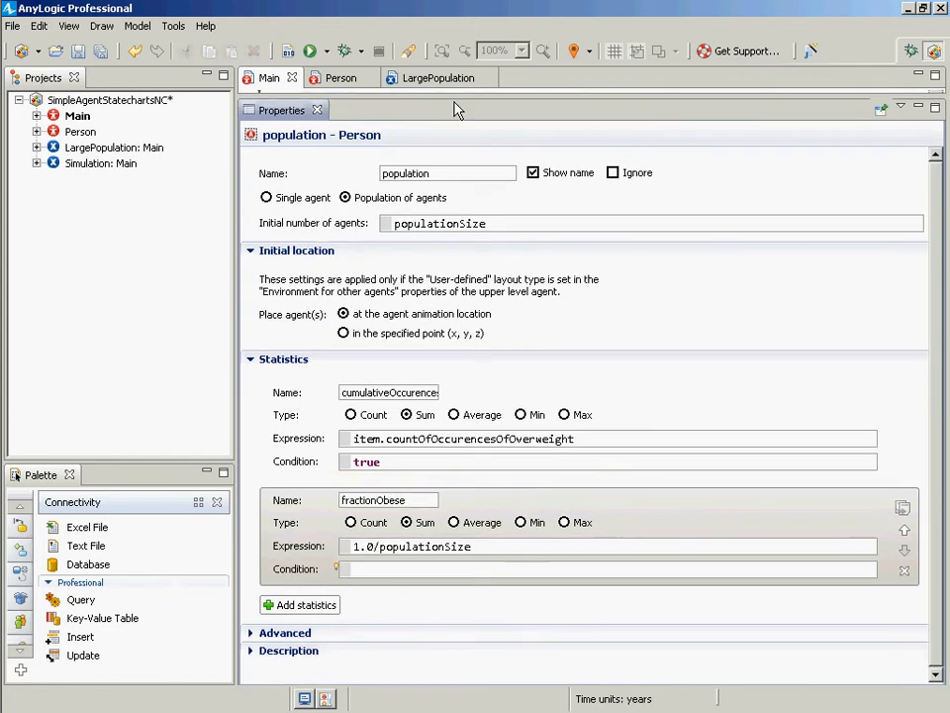
{"action": "left_click_drag", "start_coordinate": [458, 100], "coordinate": [458, 110]}
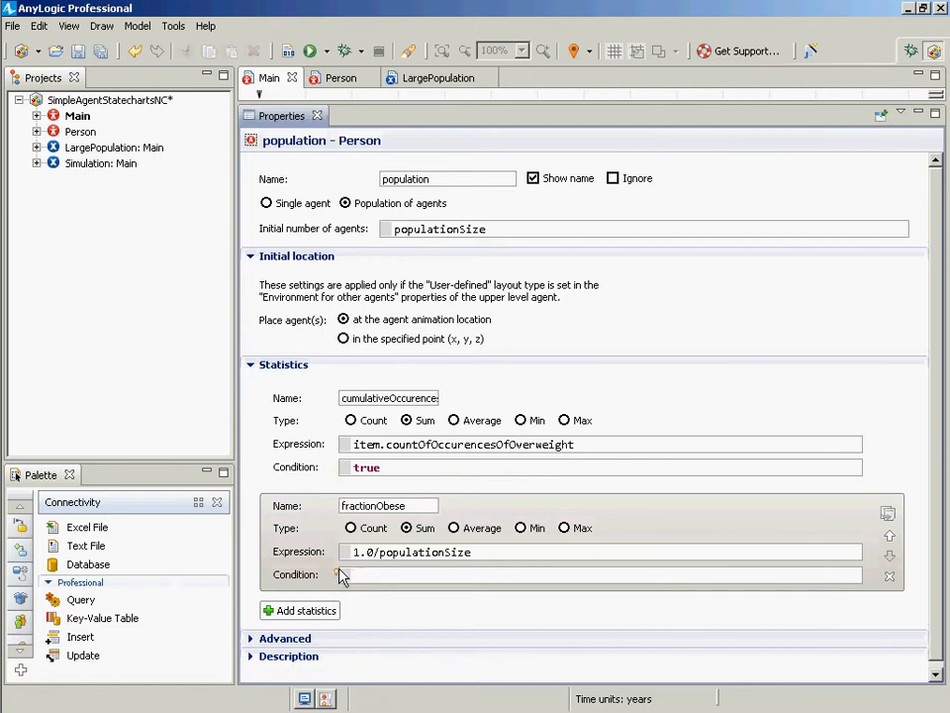
{"action": "mouse_move", "coordinate": [340, 571]}
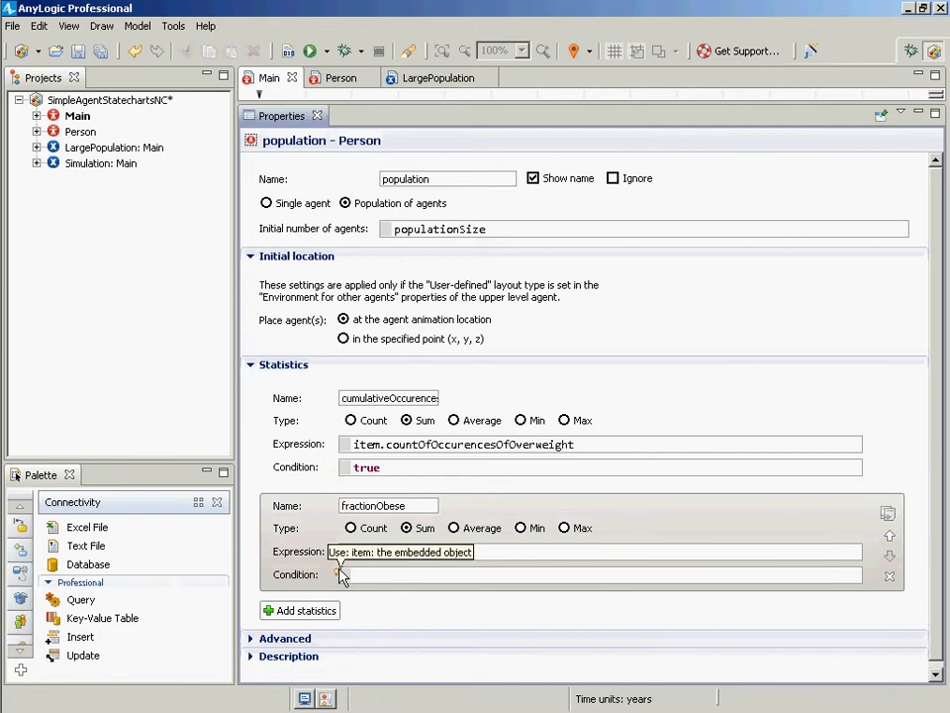
{"action": "type", "text": "item."}
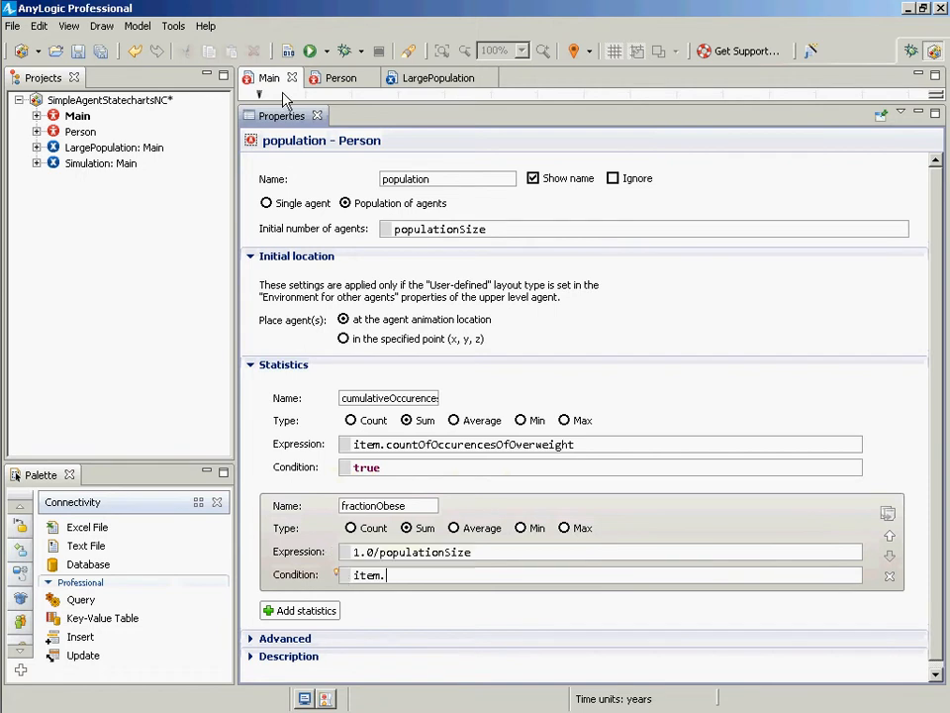
- Check the name and states of the weight statechart in the Person agent type and return to the population's statistics on Main
{"action": "left_click_drag", "start_coordinate": [391, 103], "coordinate": [381, 457]}
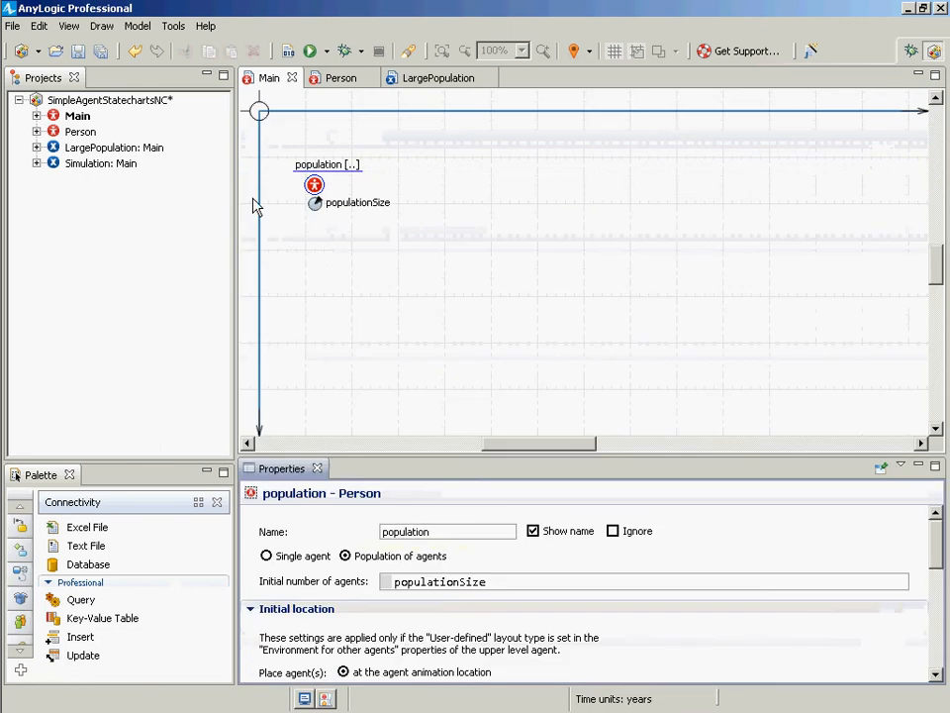
{"action": "left_click", "coordinate": [343, 79]}
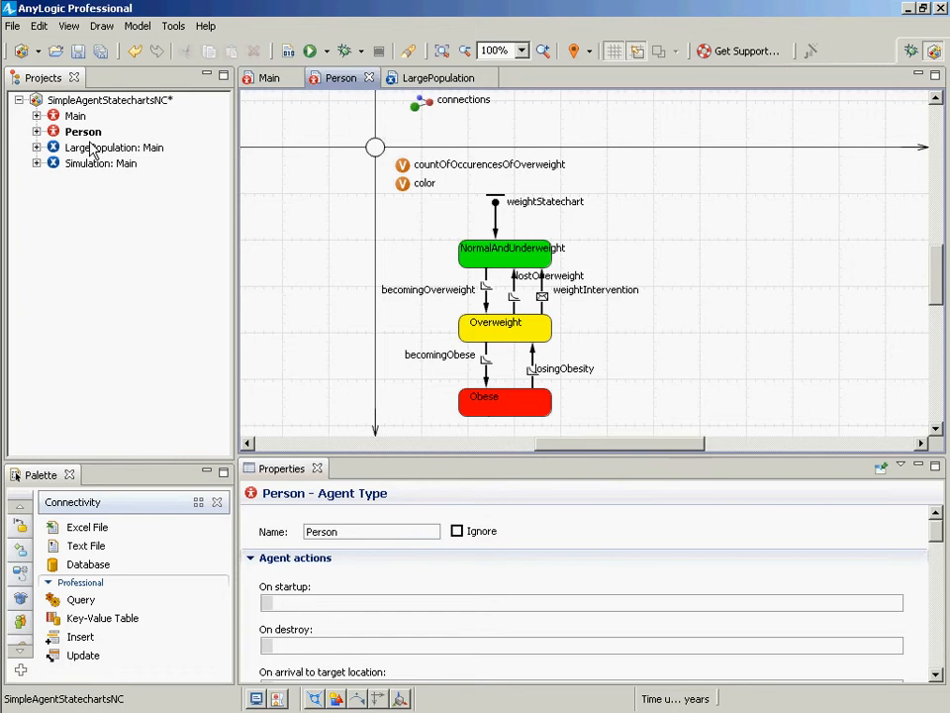
{"action": "double_click", "coordinate": [76, 116]}
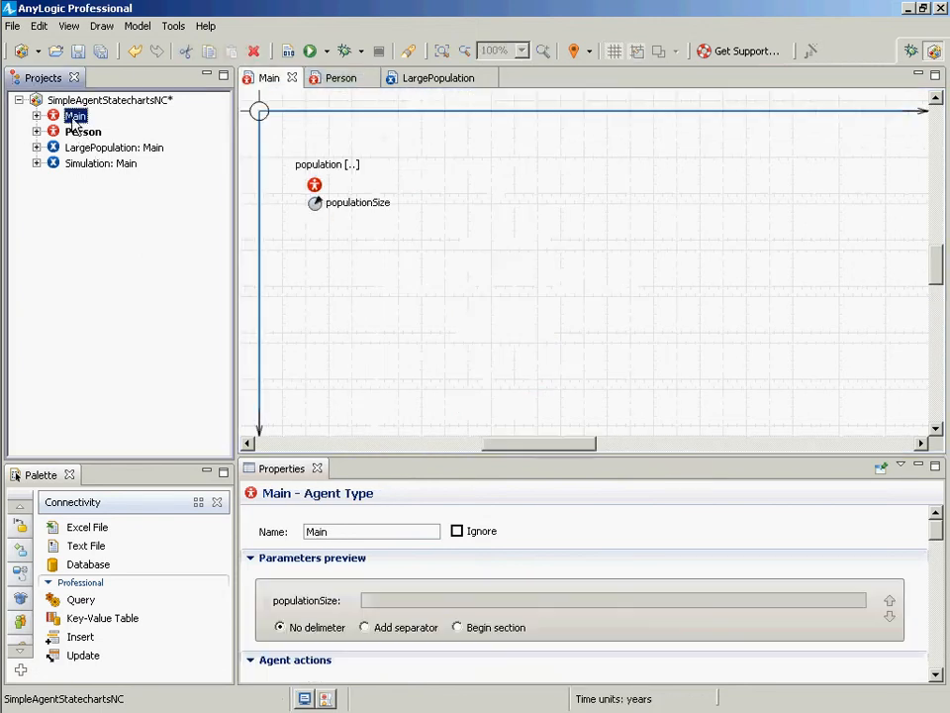
{"action": "left_click_drag", "start_coordinate": [414, 460], "coordinate": [451, 196]}
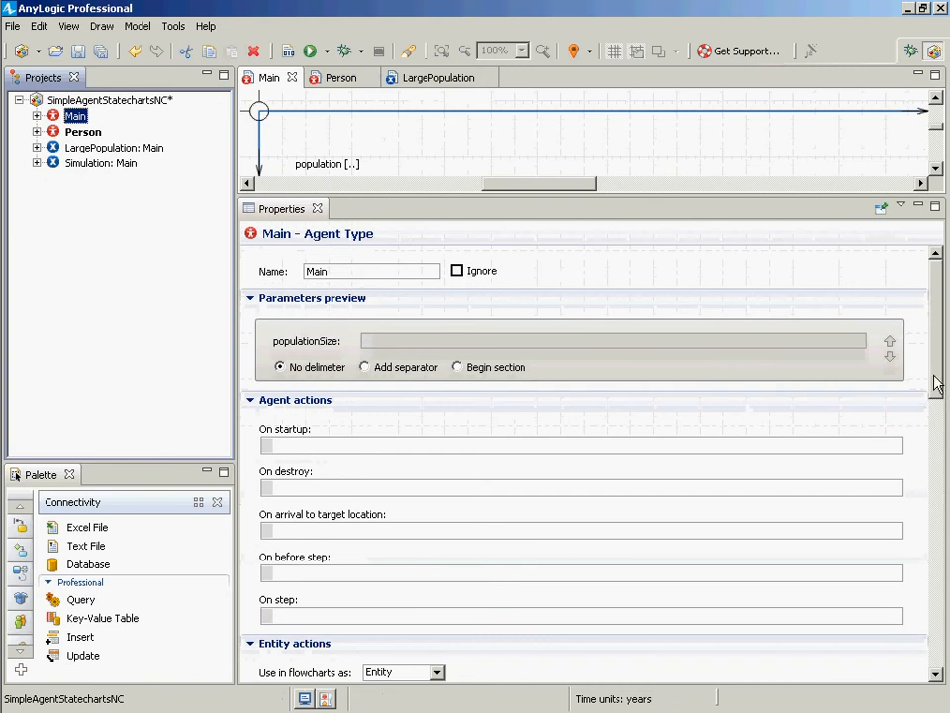
{"action": "left_click_drag", "start_coordinate": [936, 384], "coordinate": [933, 441]}
{"action": "left_click", "coordinate": [247, 139]}
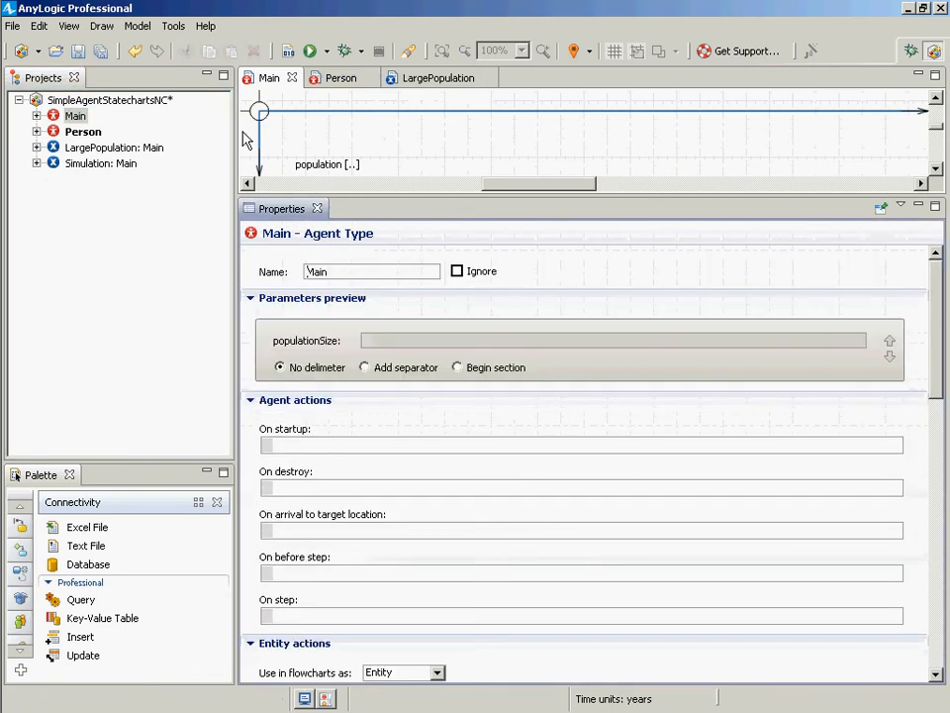
{"action": "left_click_drag", "start_coordinate": [313, 196], "coordinate": [293, 264]}
{"action": "left_click", "coordinate": [315, 186]}
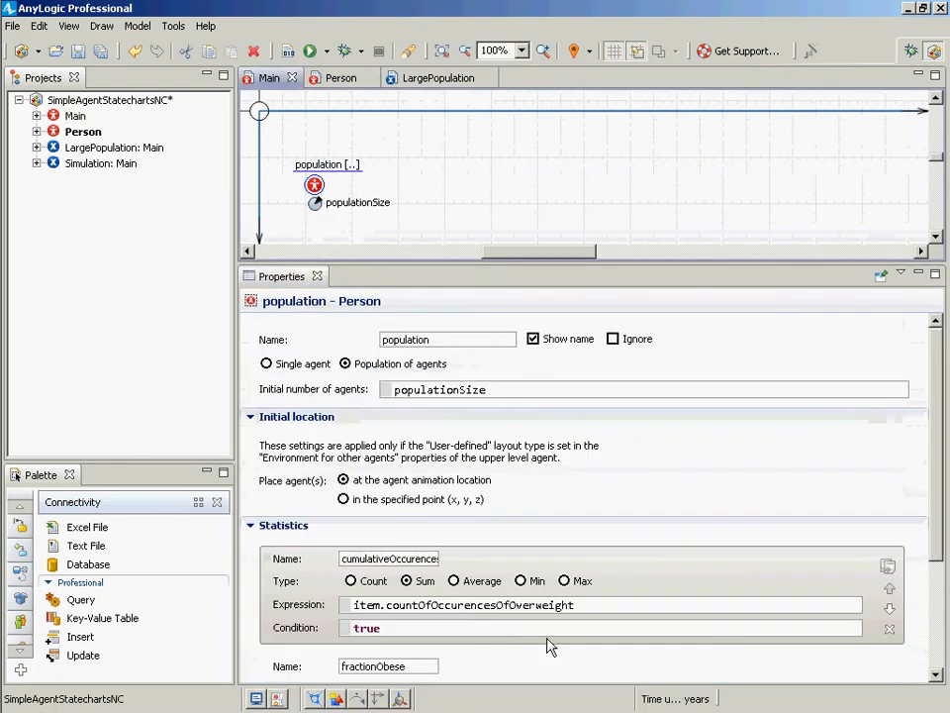
{"action": "left_click", "coordinate": [623, 610]}
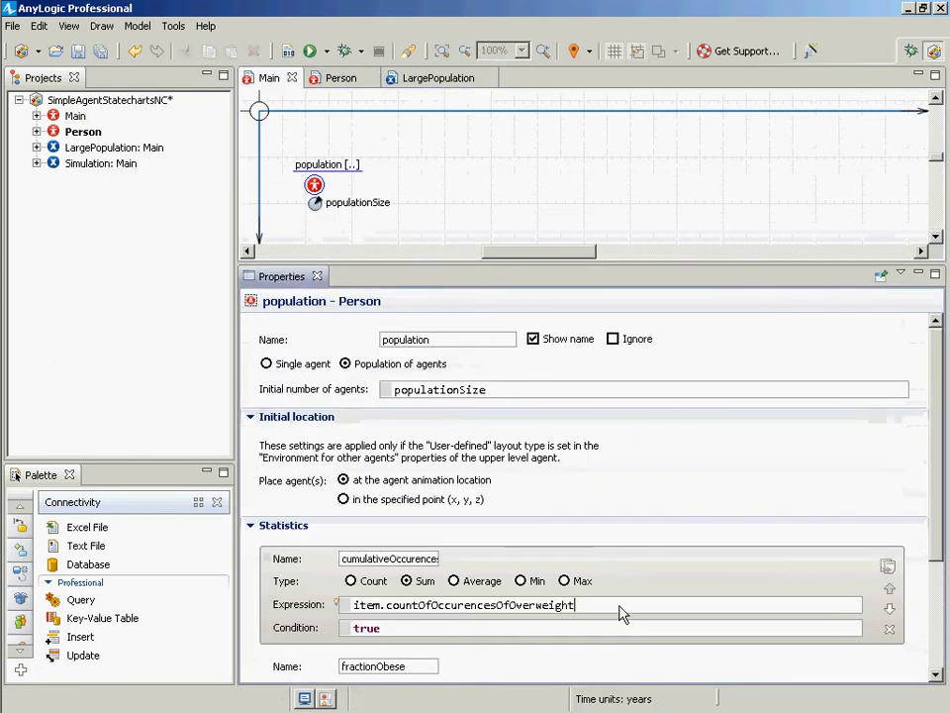
{"action": "scroll", "coordinate": [546, 635], "scroll_direction": "down", "scroll_amount": 3}
- Enter item.weightStatechart as the fractionObese condition, using code completion for the statechart name
{"action": "left_click", "coordinate": [447, 624]}
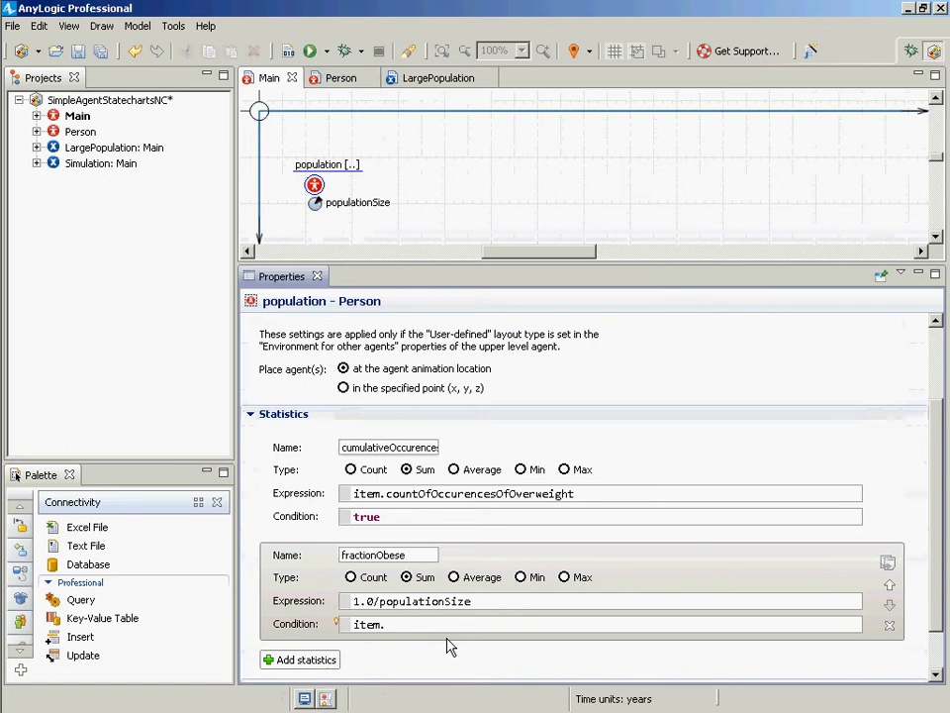
{"action": "type", "text": "weight"}
{"action": "key", "text": "ctrl+space"}
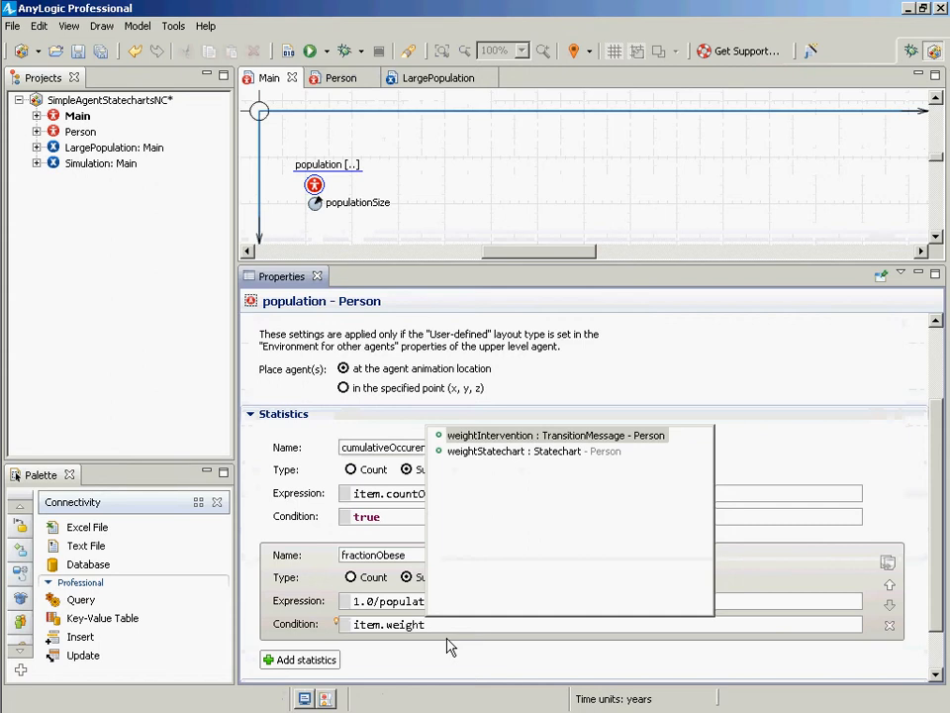
{"action": "key", "text": "Down"}
{"action": "key", "text": "Return"}
{"action": "key", "text": "ctrl+shift+Left"}
{"action": "key", "text": "ctrl+shift+Left"}
{"action": "key", "text": "ctrl+shift+Left"}
{"action": "key", "text": "BackSpace"}
{"action": "type", "text": "ite"}
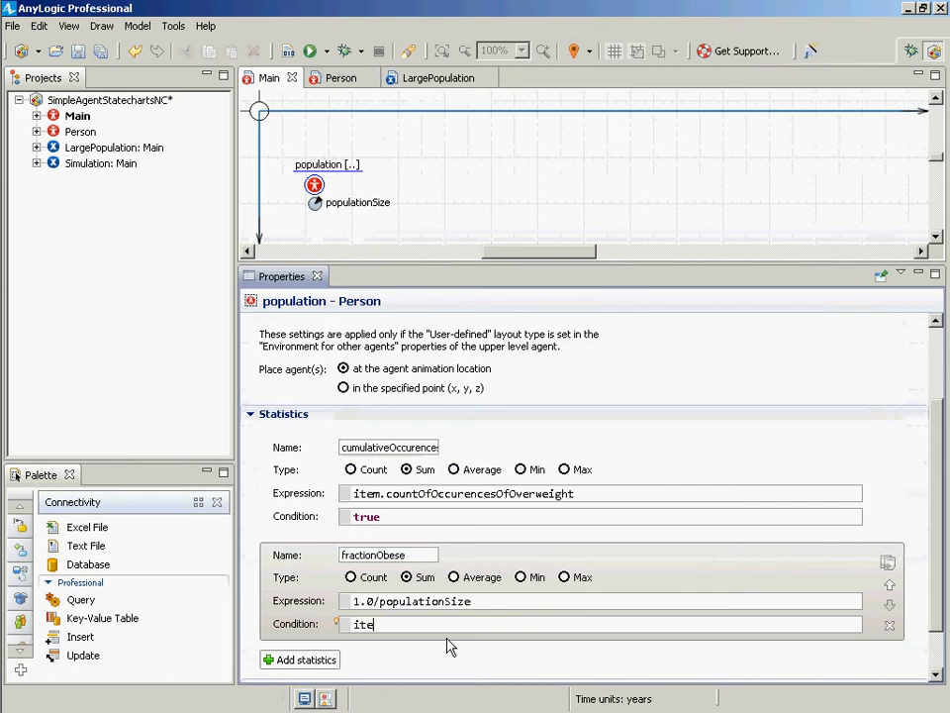
{"action": "type", "text": "m.wei"}
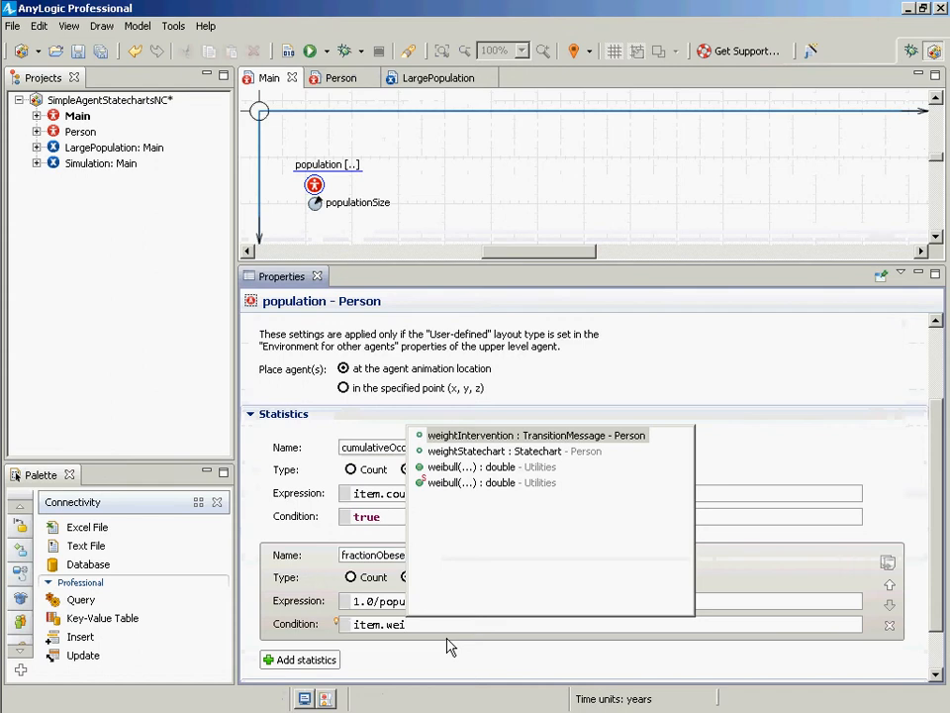
{"action": "key", "text": "Down"}
{"action": "key", "text": "Return"}
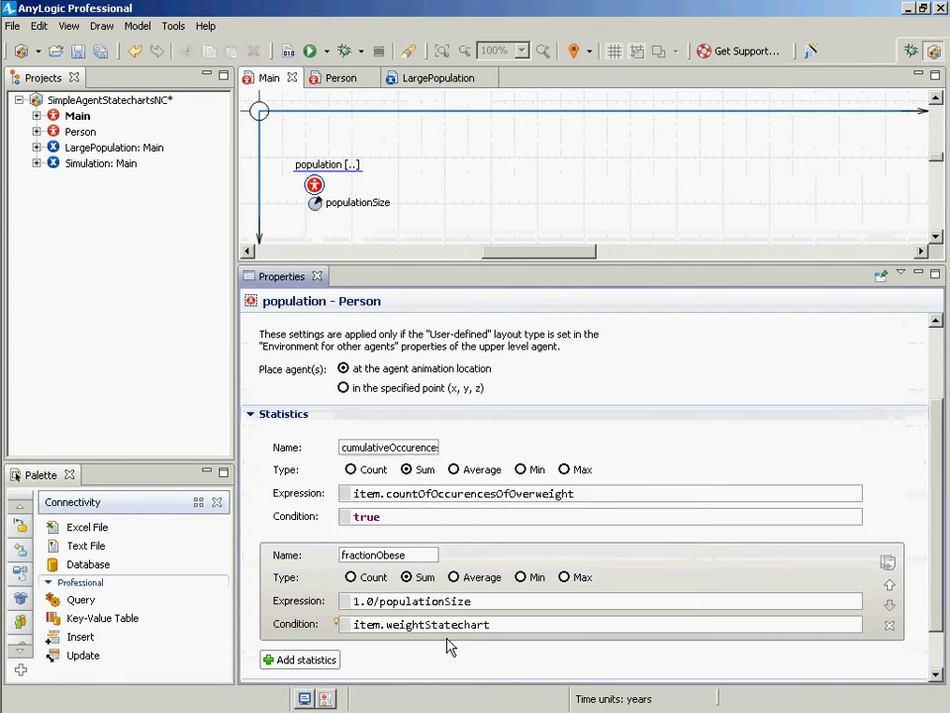
- Append the statechart's isStateActive(state) method to the fractionObese condition with code completion
{"action": "type", "text": "."}
{"action": "key", "text": "ctrl+space"}
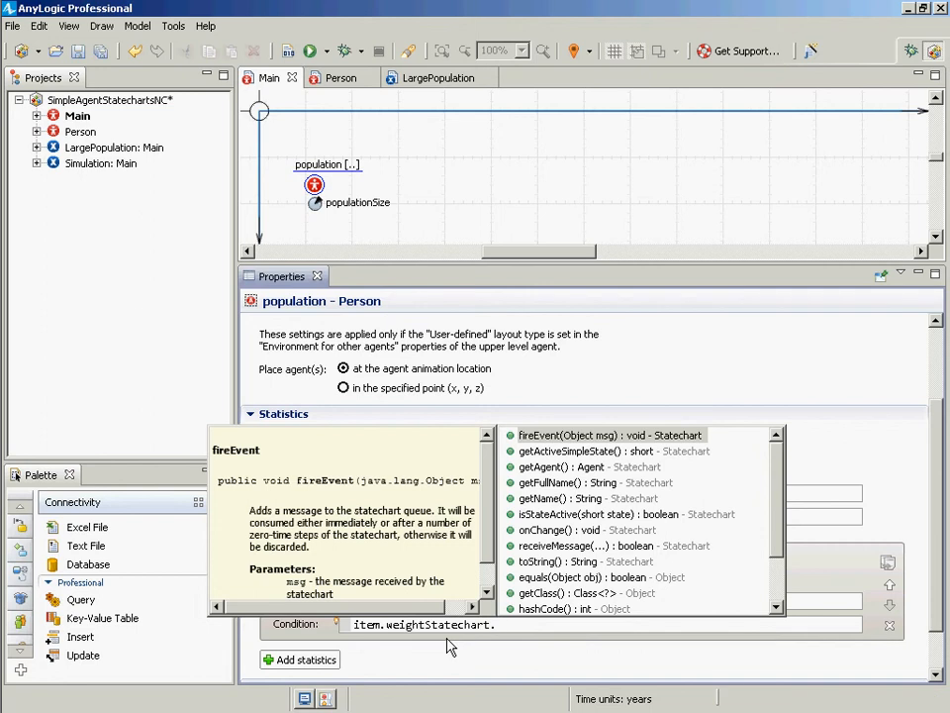
{"action": "key", "text": "Down"}
{"action": "key", "text": "Down"}
{"action": "key", "text": "Down"}
{"action": "key", "text": "Down"}
{"action": "key", "text": "Down"}
{"action": "key", "text": "Return"}
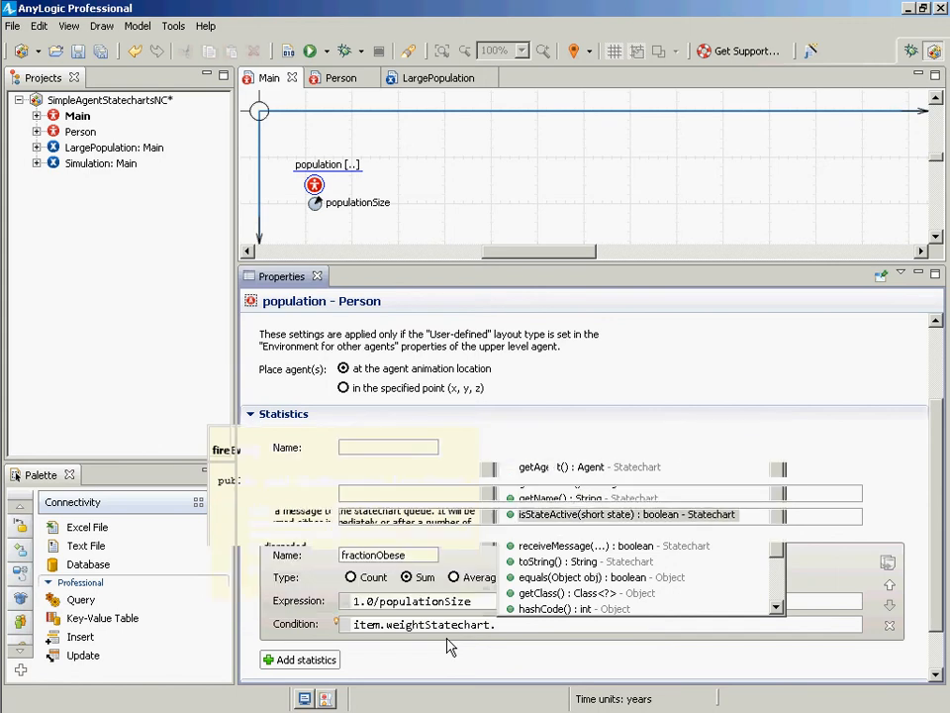
- Use Person.Overweight as the isStateActive argument in the fractionObese condition and build the model
{"action": "key", "text": "ctrl+shift+Right"}
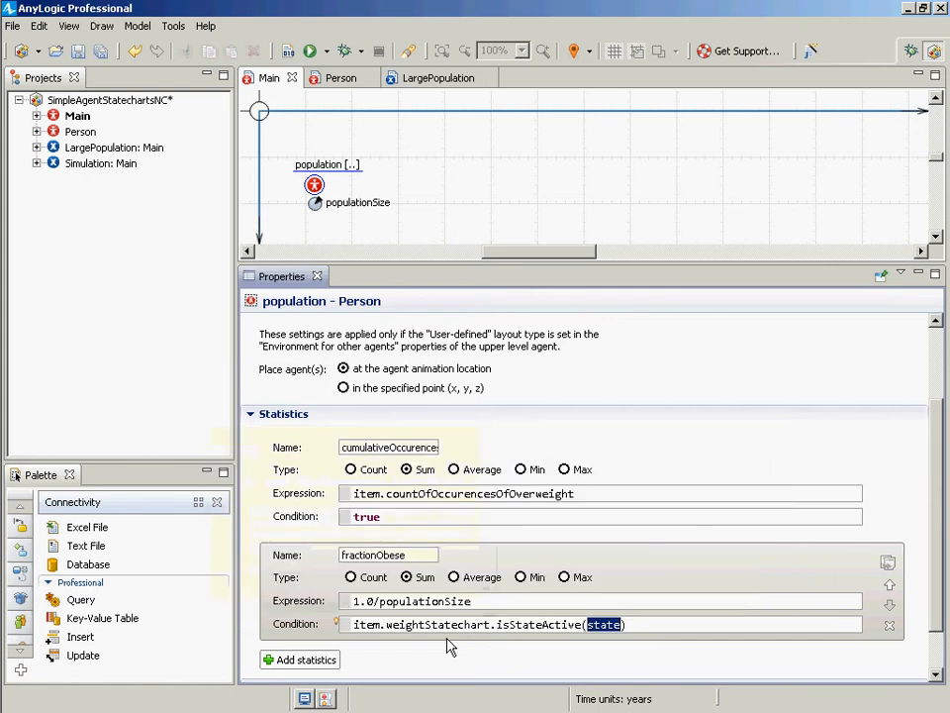
{"action": "key", "text": "BackSpace"}
{"action": "type", "text": "Pesro"}
{"action": "key", "text": "BackSpace"}
{"action": "key", "text": "BackSpace"}
{"action": "key", "text": "BackSpace"}
{"action": "type", "text": "rson.Ovw"}
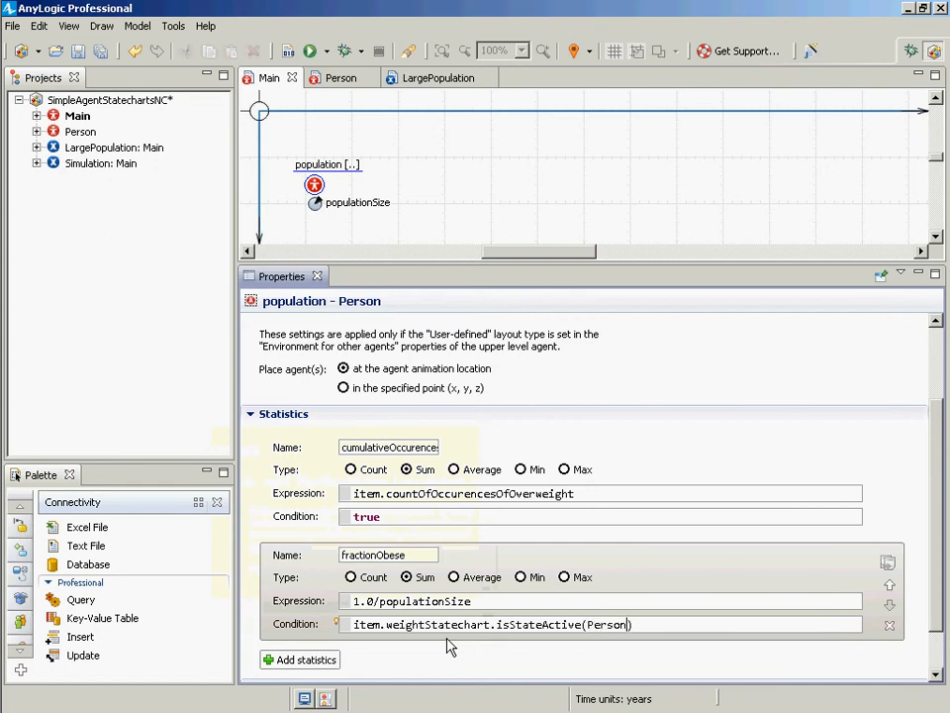
{"action": "type", "text": "ei"}
{"action": "key", "text": "BackSpace"}
{"action": "type", "text": "rweight"}
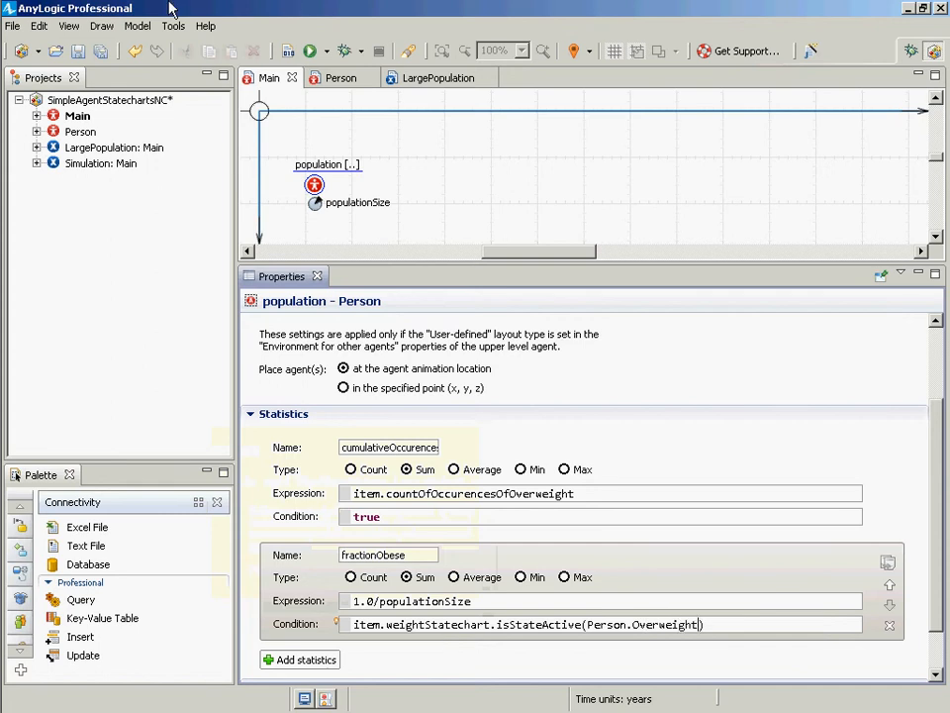
{"action": "left_click", "coordinate": [288, 50]}
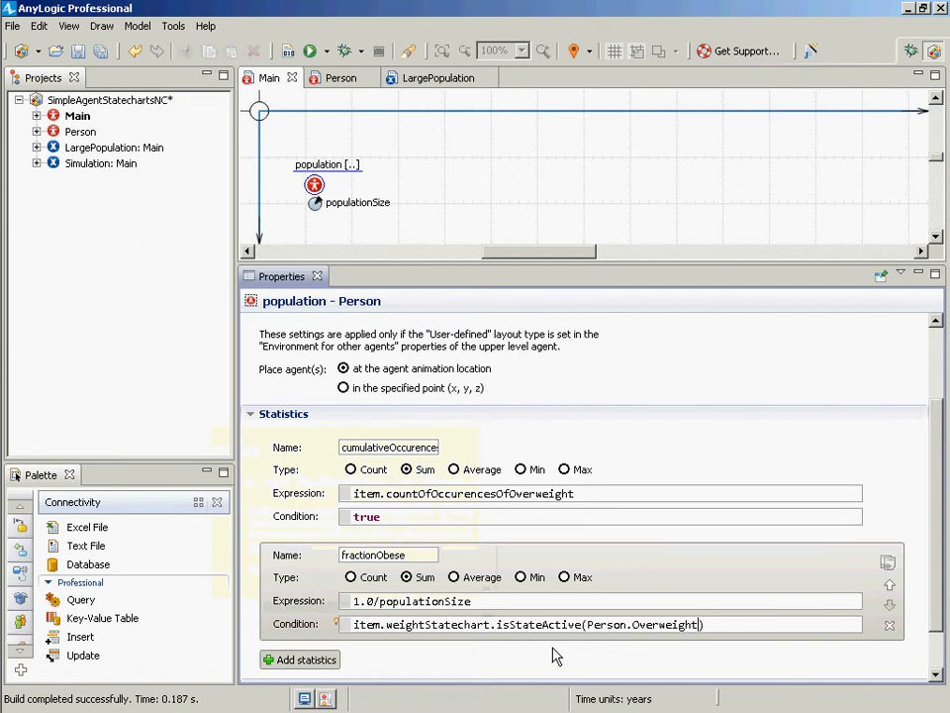
- Change the isStateActive argument in the fractionObese condition to Person.Obese and save the model
{"action": "key", "text": "ctrl+shift+Left"}
{"action": "type", "text": "Obese"}
{"action": "key", "text": "ctrl+s"}
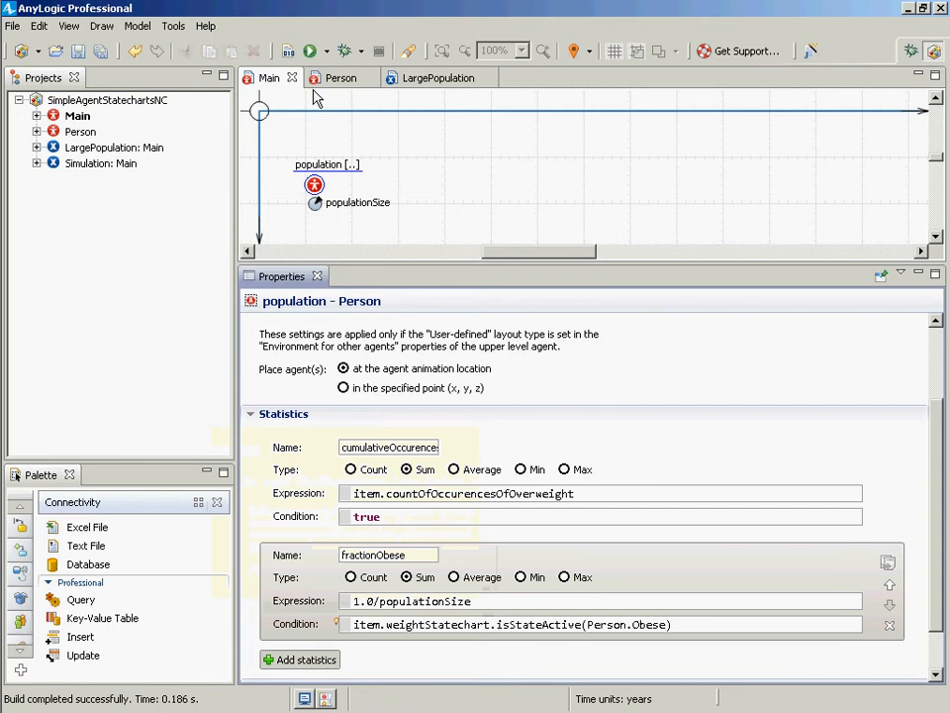
- Clear the state name after "Person." in the fractionObese condition and reinsert Obese from the code completion suggestions
{"action": "key", "text": "ctrl+shift+Left"}
{"action": "key", "text": "BackSpace"}
{"action": "key", "text": "ctrl+space"}
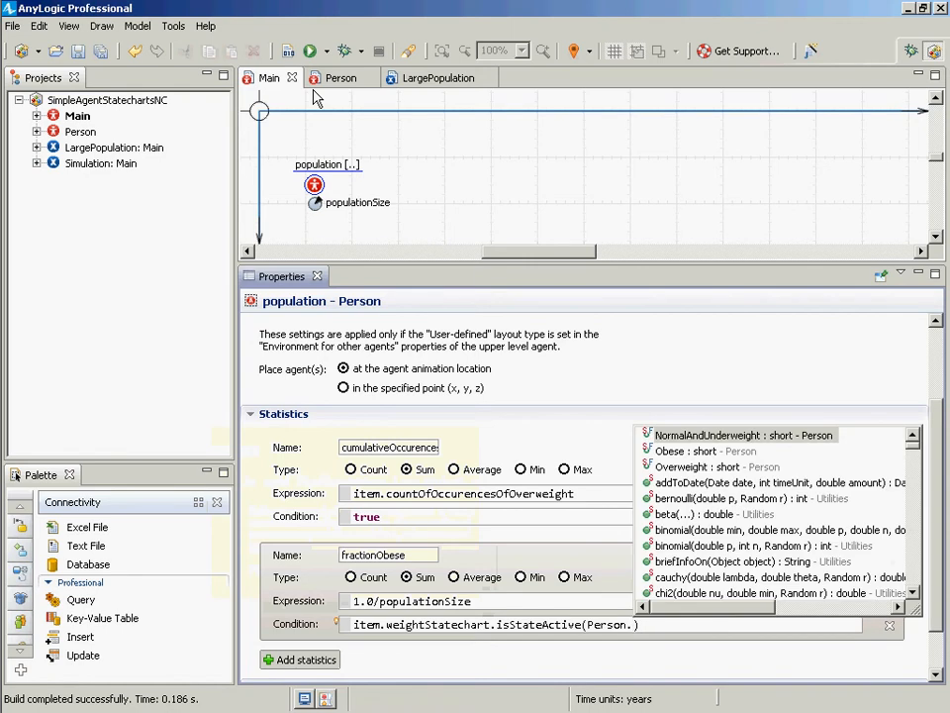
{"action": "key", "text": "Down"}
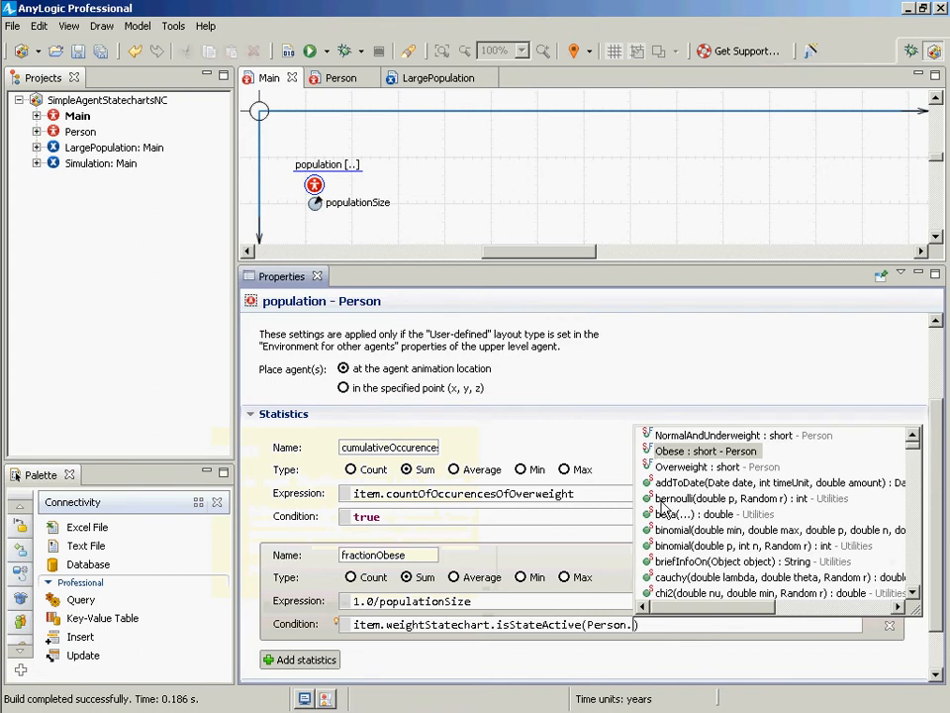
{"action": "left_click", "coordinate": [679, 453]}
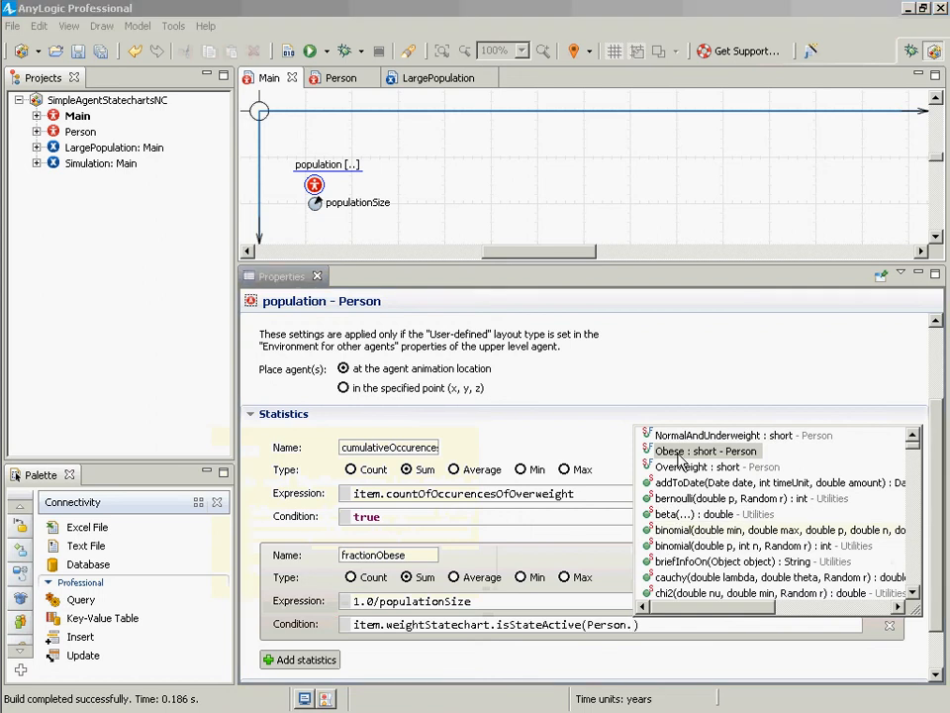
{"action": "double_click", "coordinate": [679, 453]}
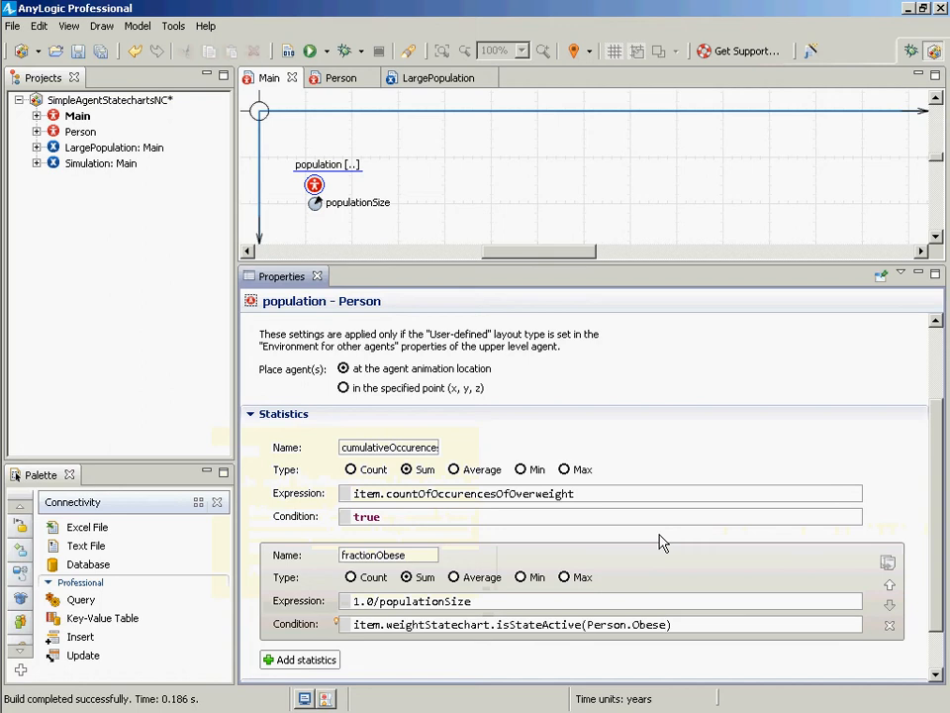
- Copy the fractionObese condition into Notepad in place of its existing text and move the Notepad window clear of the statistics settings
{"action": "key", "text": "ctrl+a"}
{"action": "key", "text": "ctrl+c"}
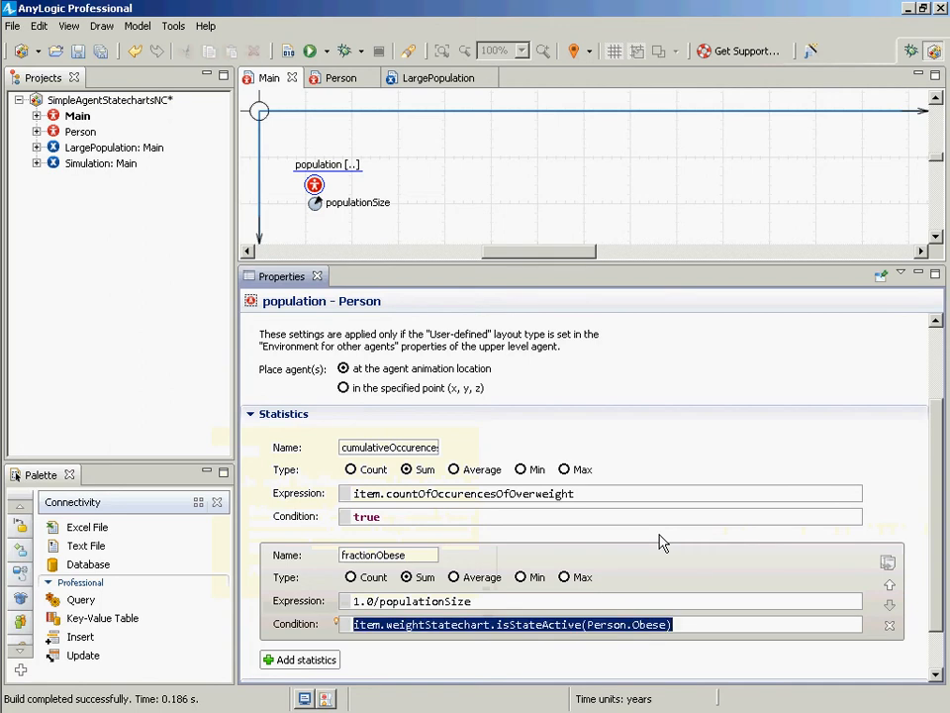
{"action": "key", "text": "alt+Tab"}
{"action": "key", "text": "Tab"}
{"action": "key", "text": "Tab"}
{"action": "key", "text": "alt+Tab"}
{"action": "key", "text": "alt+Tab"}
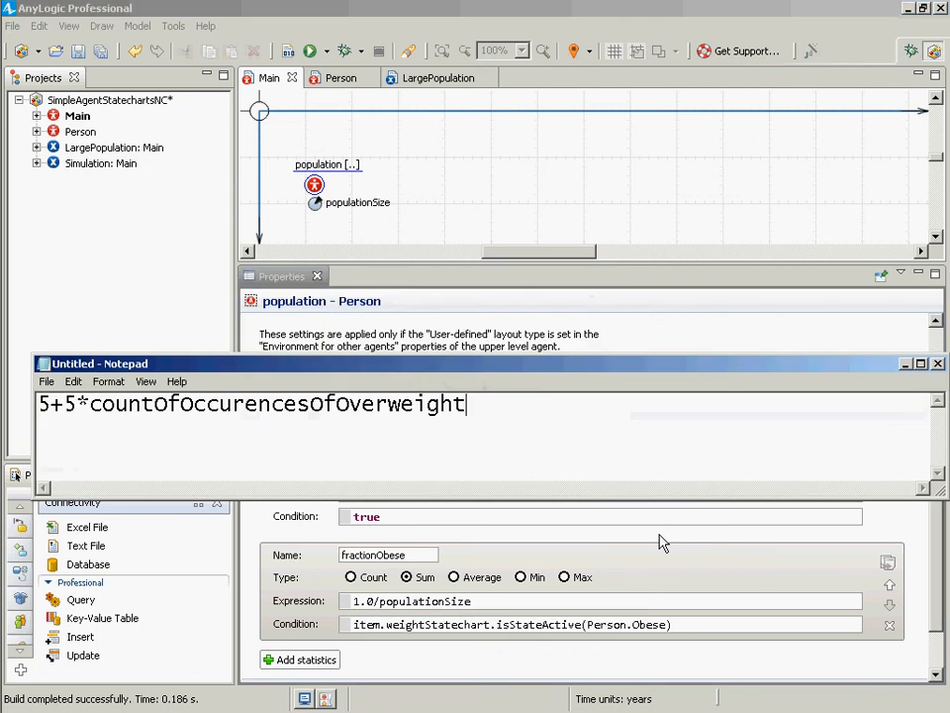
{"action": "key", "text": "ctrl+a"}
{"action": "key", "text": "ctrl+v"}
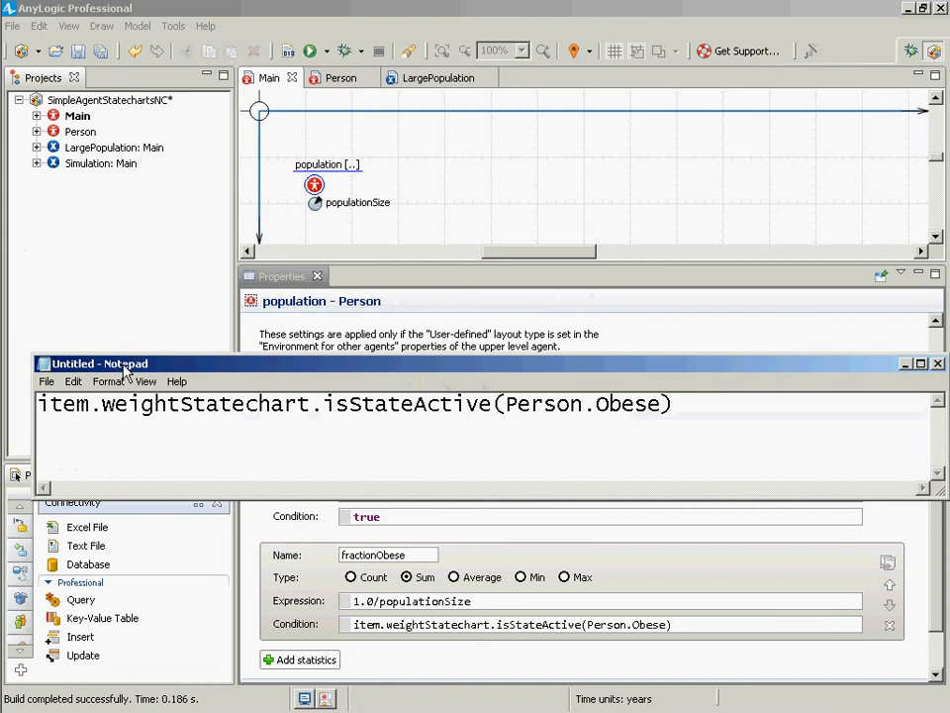
{"action": "left_click_drag", "start_coordinate": [109, 363], "coordinate": [132, 49]}
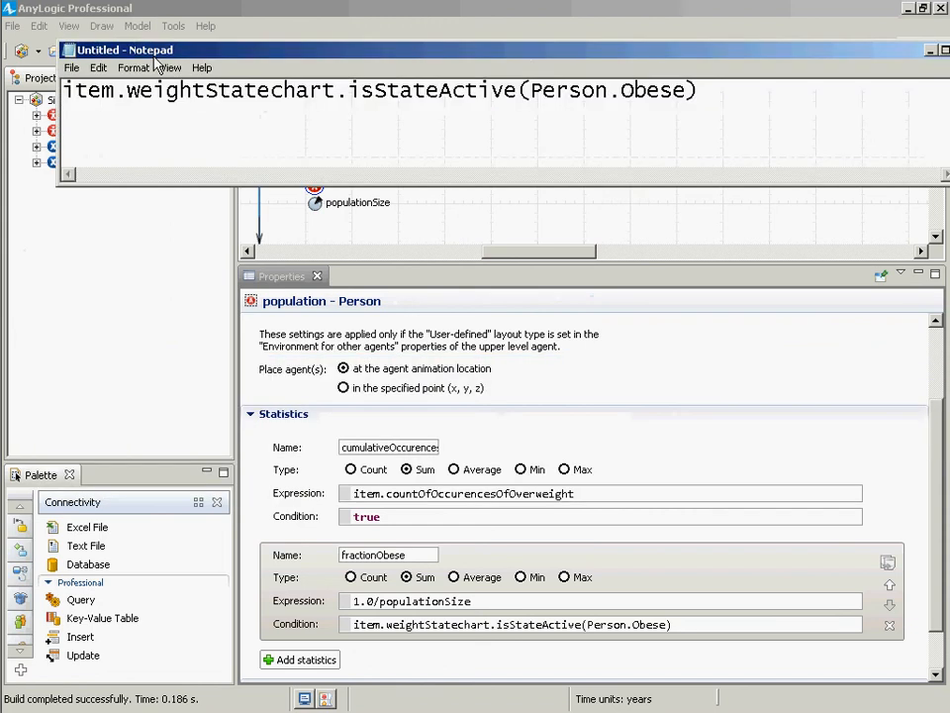
- Examine the parts of item.weightStatechart.isStateActive in the Notepad copy by highlighting them from the beginning of the expression
{"action": "double_click", "coordinate": [70, 92]}
{"action": "left_click", "coordinate": [70, 92]}
{"action": "key", "text": "shift+Right"}
{"action": "key", "text": "shift+Right"}
{"action": "key", "text": "shift+Right"}
{"action": "key", "text": "shift+Right"}
{"action": "key", "text": "shift+Right"}
{"action": "key", "text": "shift+Right"}
{"action": "key", "text": "shift+Right"}
{"action": "key", "text": "shift+Right"}
{"action": "key", "text": "shift+Right"}
{"action": "key", "text": "shift+Right"}
{"action": "key", "text": "shift+Right"}
{"action": "key", "text": "shift+Right"}
{"action": "key", "text": "shift+Right"}
{"action": "key", "text": "shift+Right"}
{"action": "key", "text": "shift+Right"}
{"action": "key", "text": "shift+Right"}
{"action": "key", "text": "shift+Right"}
{"action": "key", "text": "shift+Right"}
{"action": "key", "text": "shift+Right"}
{"action": "key", "text": "shift+Right"}
{"action": "key", "text": "Home"}
{"action": "key", "text": "Right"}
{"action": "key", "text": "Right"}
{"action": "key", "text": "Right"}
{"action": "key", "text": "Right"}
{"action": "key", "text": "Right"}
{"action": "key", "text": "Right"}
{"action": "key", "text": "Right"}
{"action": "key", "text": "Right"}
{"action": "key", "text": "Right"}
{"action": "key", "text": "Right"}
{"action": "key", "text": "Right"}
{"action": "key", "text": "Right"}
{"action": "key", "text": "Right"}
{"action": "key", "text": "Right"}
{"action": "key", "text": "Right"}
{"action": "key", "text": "Right"}
{"action": "key", "text": "Right"}
{"action": "key", "text": "Right"}
{"action": "key", "text": "Right"}
{"action": "key", "text": "Right"}
{"action": "key", "text": "Right"}
{"action": "key", "text": "Right"}
{"action": "key", "text": "Right"}
{"action": "key", "text": "End"}
{"action": "key", "text": "Left"}
{"action": "key", "text": "Left"}
{"action": "key", "text": "Left"}
{"action": "double_click", "coordinate": [227, 92]}
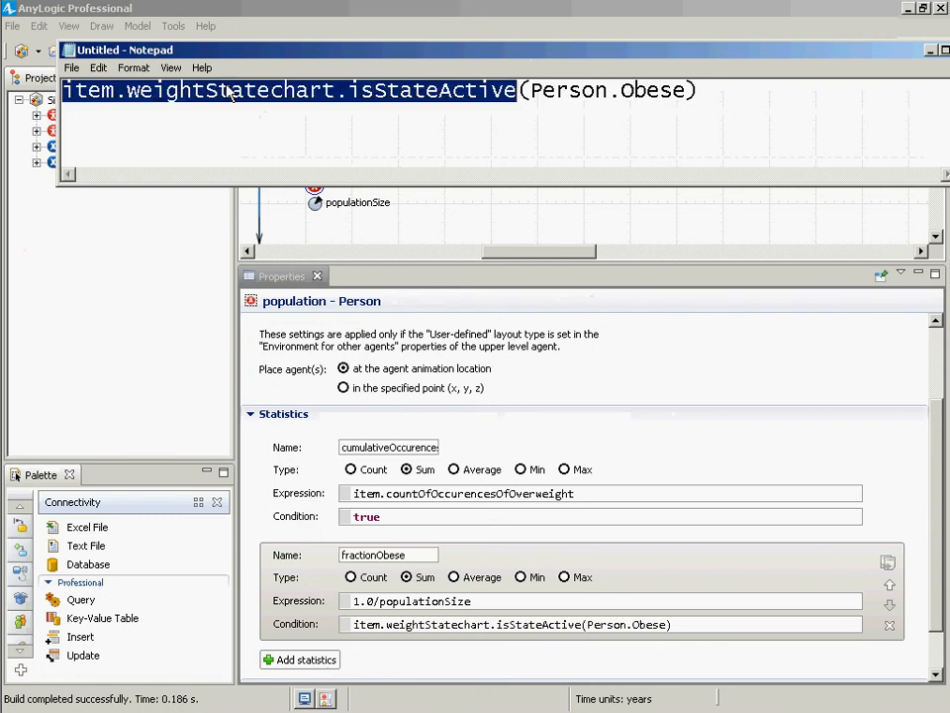
{"action": "left_click", "coordinate": [228, 89]}
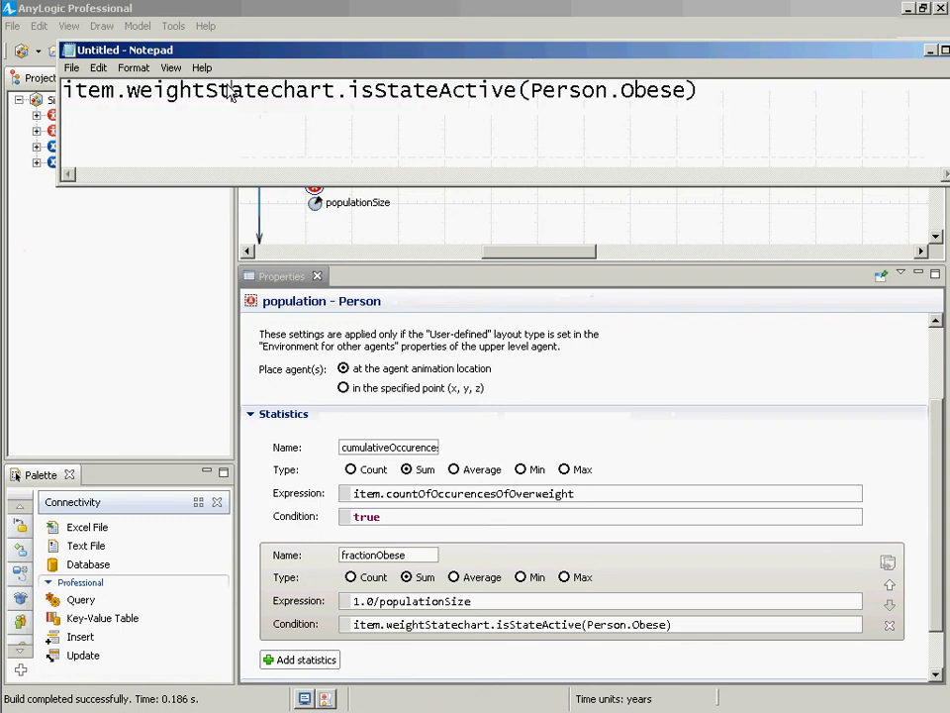
- Examine the isStateActive argument in the Notepad copy by highlighting Person.Obese inside the parentheses
{"action": "left_click", "coordinate": [357, 90]}
{"action": "key", "text": "Right"}
{"action": "key", "text": "Right"}
{"action": "key", "text": "Right"}
{"action": "key", "text": "Right"}
{"action": "key", "text": "Right"}
{"action": "key", "text": "Right"}
{"action": "key", "text": "Right"}
{"action": "key", "text": "Right"}
{"action": "key", "text": "Right"}
{"action": "key", "text": "Right"}
{"action": "key", "text": "Right"}
{"action": "key", "text": "Right"}
{"action": "key", "text": "Right"}
{"action": "key", "text": "shift+End"}
{"action": "key", "text": "shift+Left"}
{"action": "key", "text": "shift+Left"}
{"action": "key", "text": "shift+Left"}
{"action": "key", "text": "shift+Left"}
{"action": "key", "text": "shift+Left"}
{"action": "key", "text": "shift+Left"}
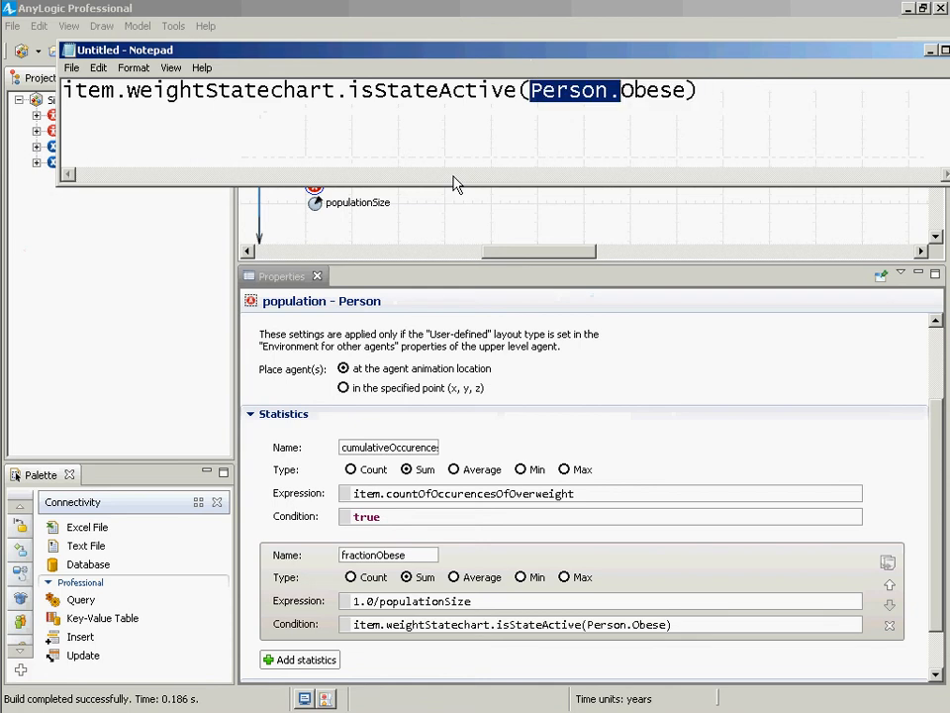
{"action": "key", "text": "shift+Left"}
{"action": "key", "text": "shift+Right"}
{"action": "key", "text": "shift+Right"}
{"action": "key", "text": "shift+Right"}
{"action": "key", "text": "shift+Right"}
{"action": "key", "text": "shift+Right"}
{"action": "key", "text": "shift+Right"}
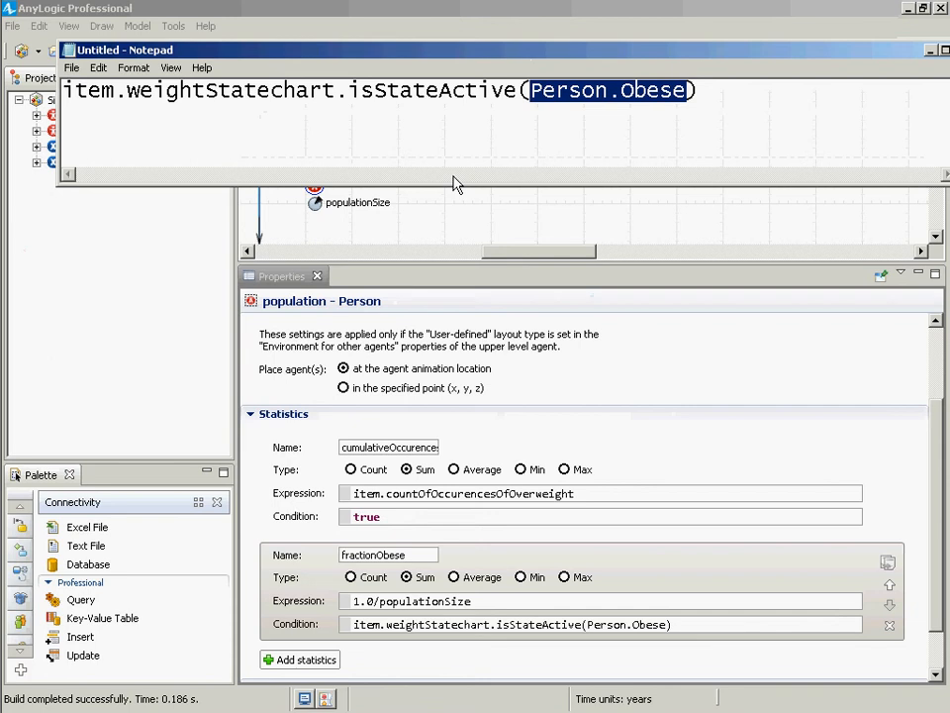
{"action": "key", "text": "shift+Left"}
{"action": "key", "text": "shift+Left"}
{"action": "key", "text": "shift+Left"}
{"action": "key", "text": "shift+Left"}
{"action": "key", "text": "shift+Left"}
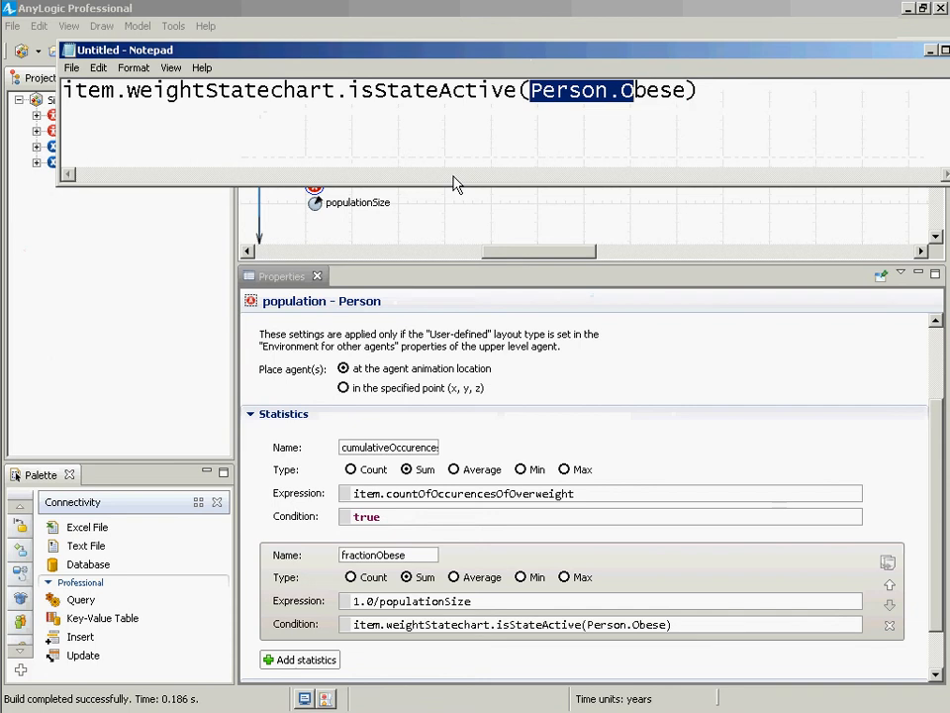
{"action": "key", "text": "shift+Right"}
{"action": "key", "text": "shift+Right"}
{"action": "key", "text": "shift+Right"}
{"action": "key", "text": "shift+Right"}
{"action": "key", "text": "shift+Right"}
{"action": "key", "text": "shift+Right"}
{"action": "key", "text": "shift+Left"}
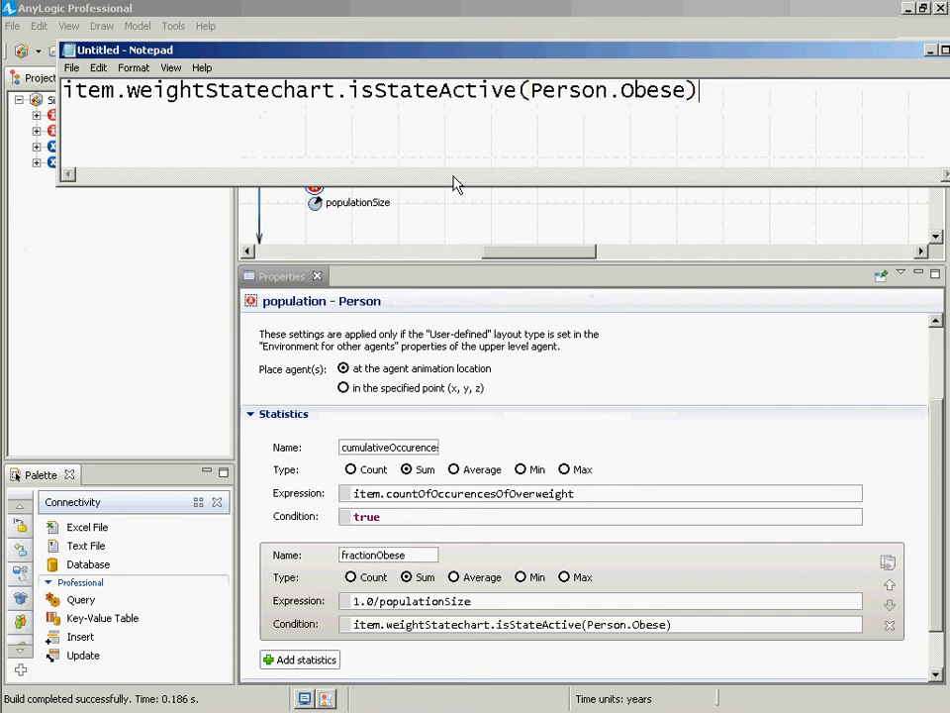
- Highlight only the state name Obese within the isStateActive argument in Notepad
{"action": "key", "text": "shift+Right"}
{"action": "key", "text": "shift+Right"}
{"action": "key", "text": "shift+Right"}
{"action": "key", "text": "shift+Right"}
{"action": "key", "text": "shift+Right"}
{"action": "key", "text": "shift+Right"}
{"action": "key", "text": "shift+Right"}
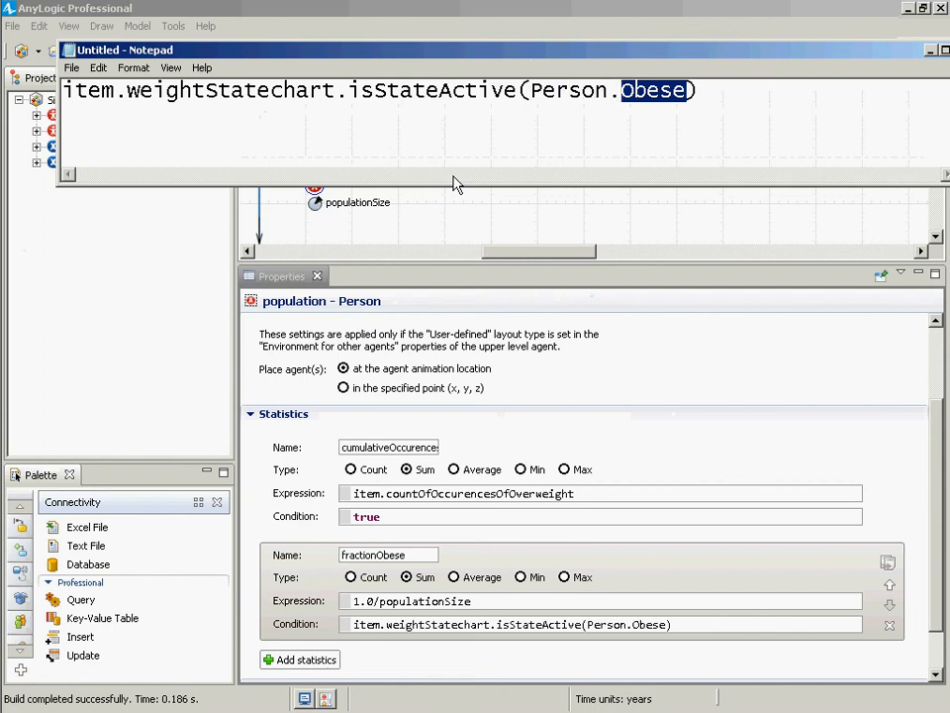
- Switch back to AnyLogic, reinsert Obese after "Person." in the fractionObese condition from code completion, and save the model
{"action": "key", "text": "alt+Tab"}
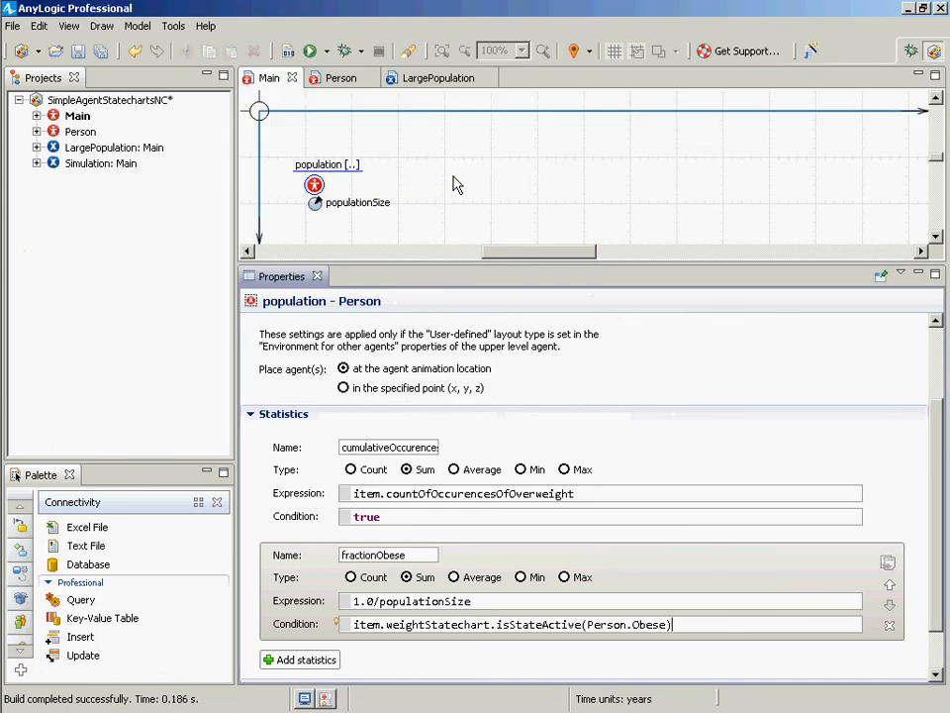
{"action": "key", "text": "ctrl+shift+Left"}
{"action": "key", "text": "BackSpace"}
{"action": "type", "text": "O"}
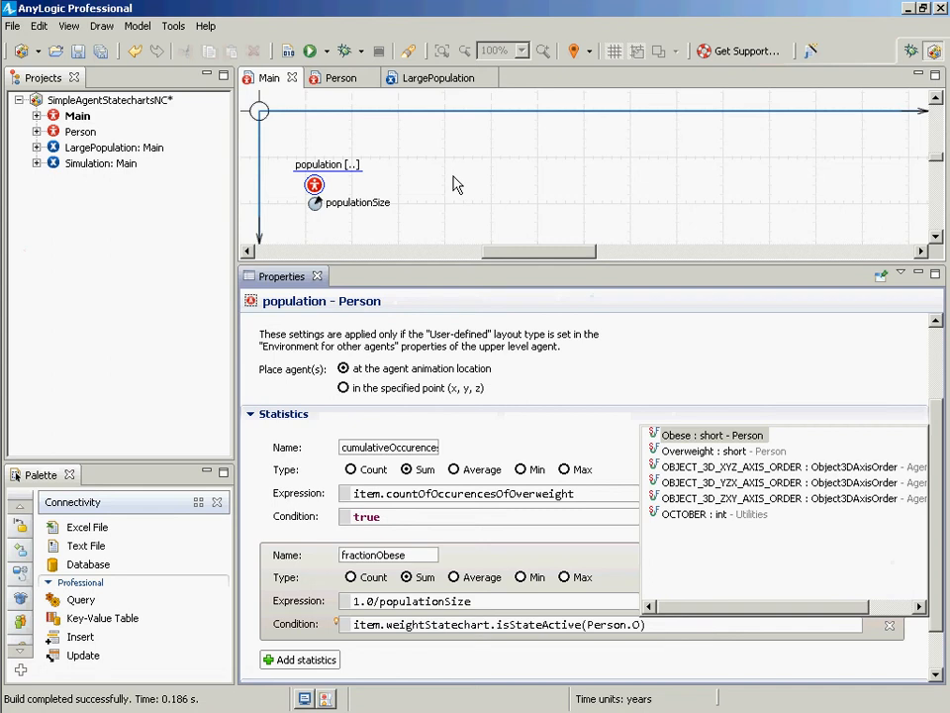
{"action": "key", "text": "Down"}
{"action": "key", "text": "Up"}
{"action": "key", "text": "Return"}
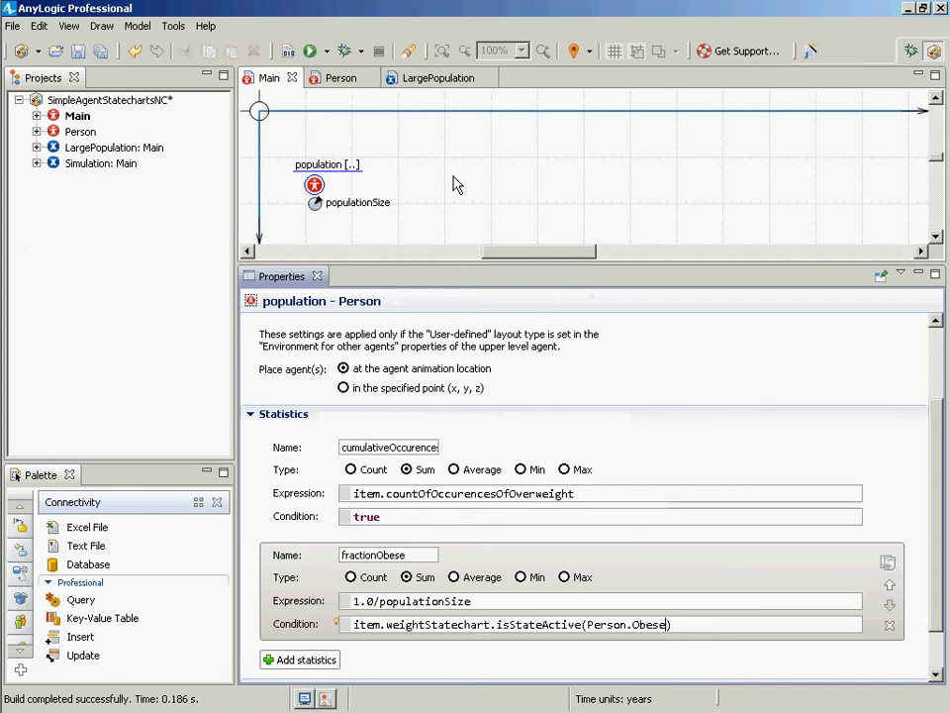
{"action": "key", "text": "ctrl+s"}
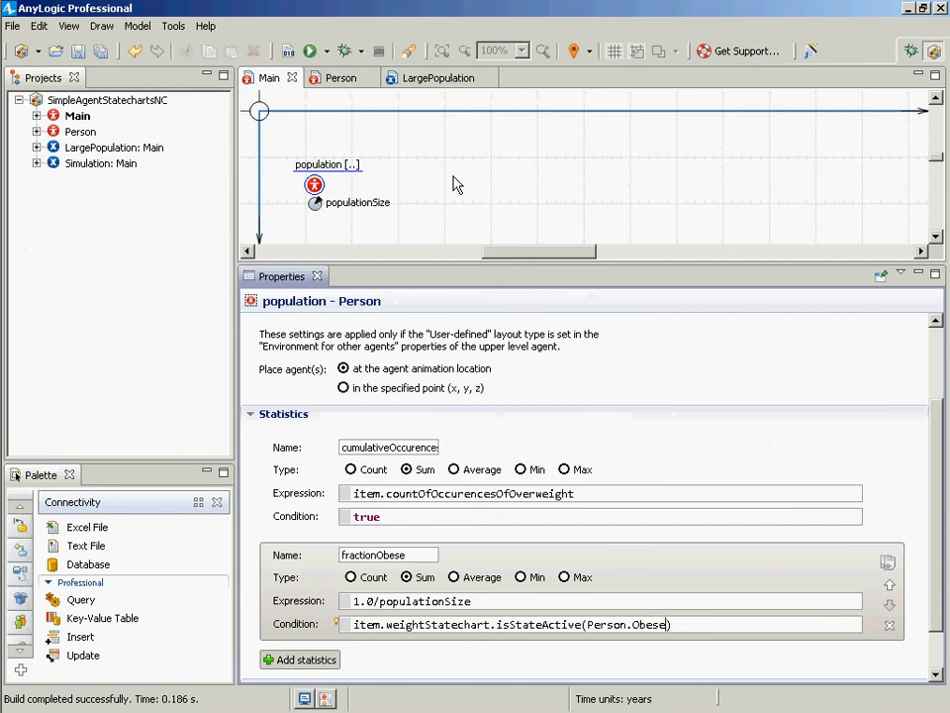
{"action": "key", "text": "ctrl+s"}
{"action": "key", "text": "shift+Left"}
{"action": "key", "text": "shift+Left"}
{"action": "key", "text": "shift+Left"}
{"action": "key", "text": "shift+Left"}
{"action": "key", "text": "shift+Left"}
{"action": "key", "text": "ctrl+s"}
- Launch the Simulation experiment and start the model run
{"action": "right_click", "coordinate": [94, 163]}
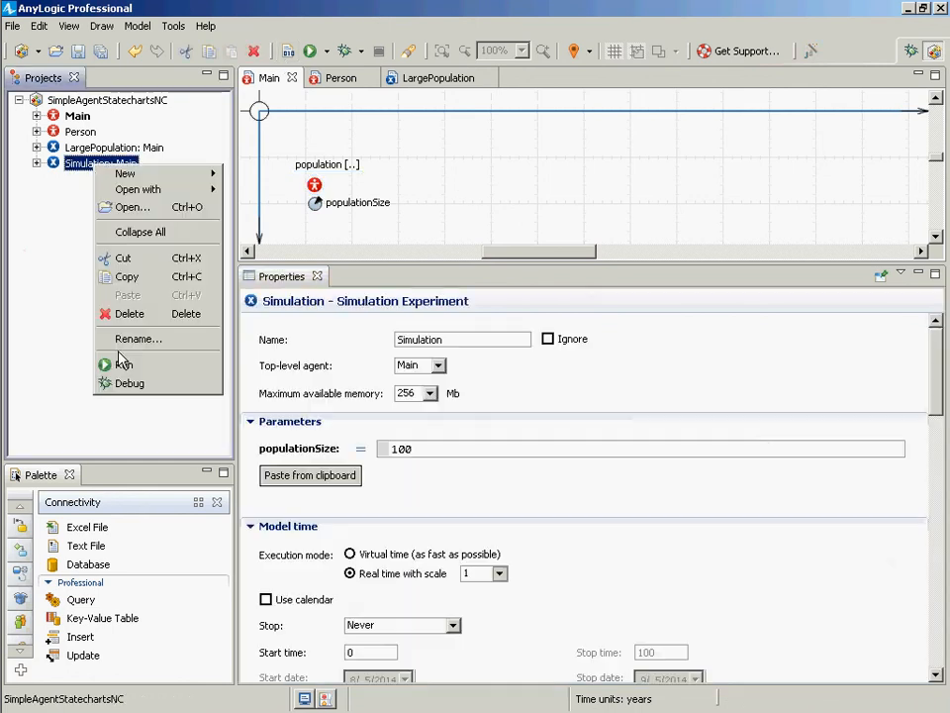
{"action": "left_click", "coordinate": [121, 365]}
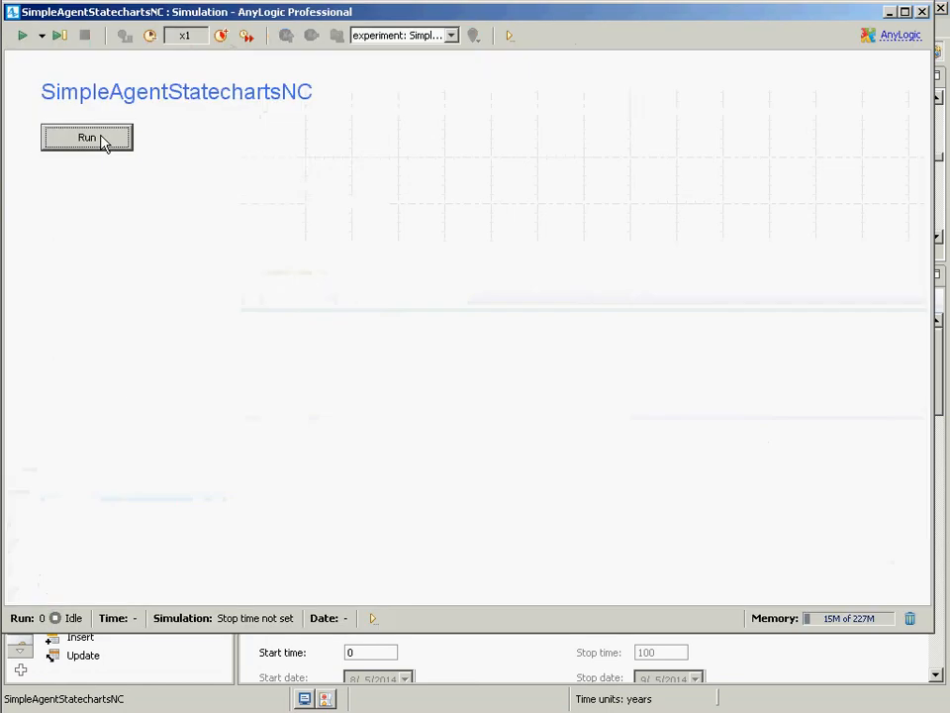
{"action": "left_click", "coordinate": [103, 143]}
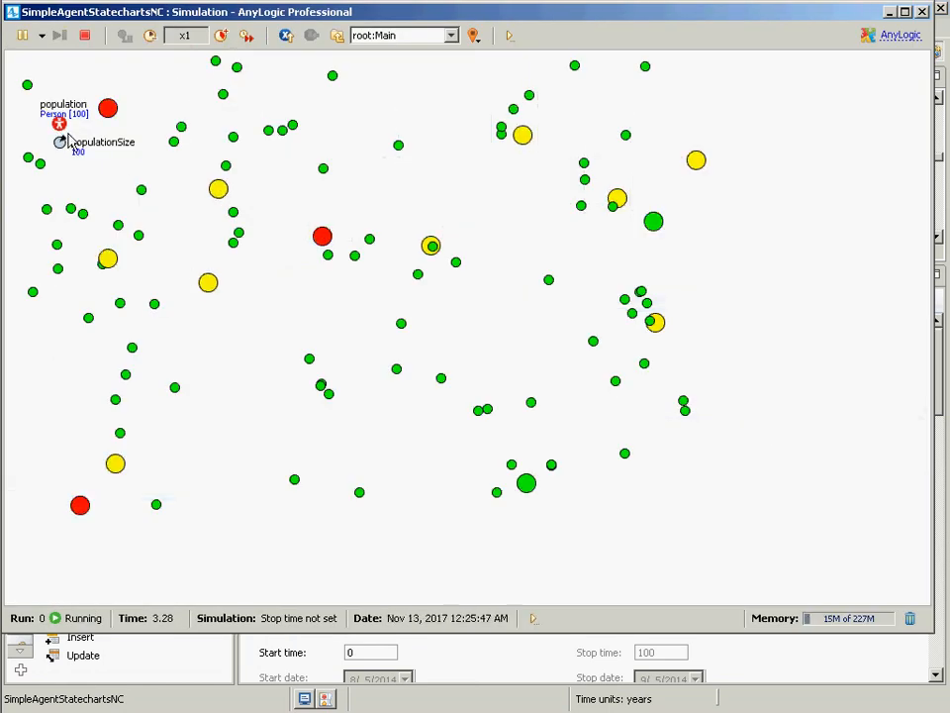
{"action": "left_click", "coordinate": [60, 123]}
{"action": "double_click", "coordinate": [59, 123]}
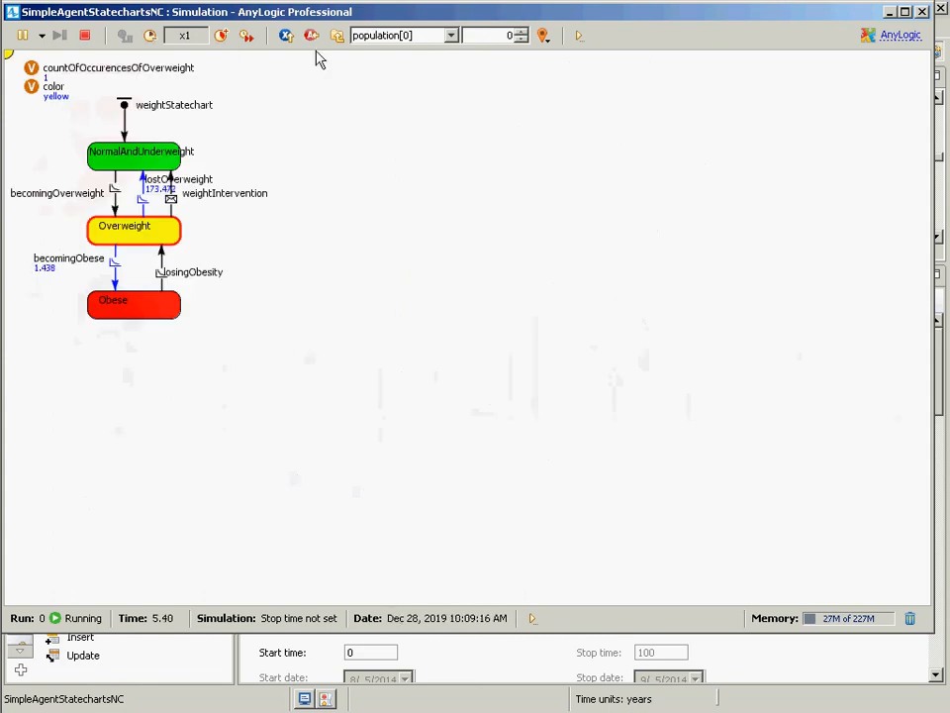
{"action": "left_click", "coordinate": [337, 35]}
- Inspect the population's fractionObese statistic in the running model, then close the simulation window
{"action": "left_click", "coordinate": [59, 124]}
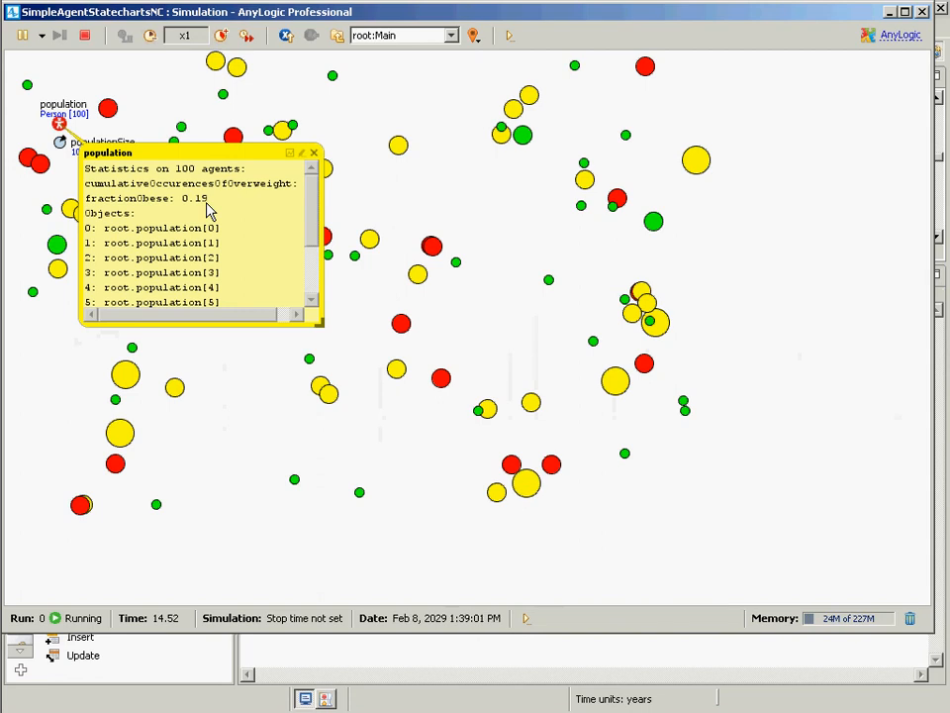
{"action": "left_click_drag", "start_coordinate": [490, 155], "coordinate": [470, 426]}
{"action": "left_click_drag", "start_coordinate": [331, 318], "coordinate": [533, 95]}
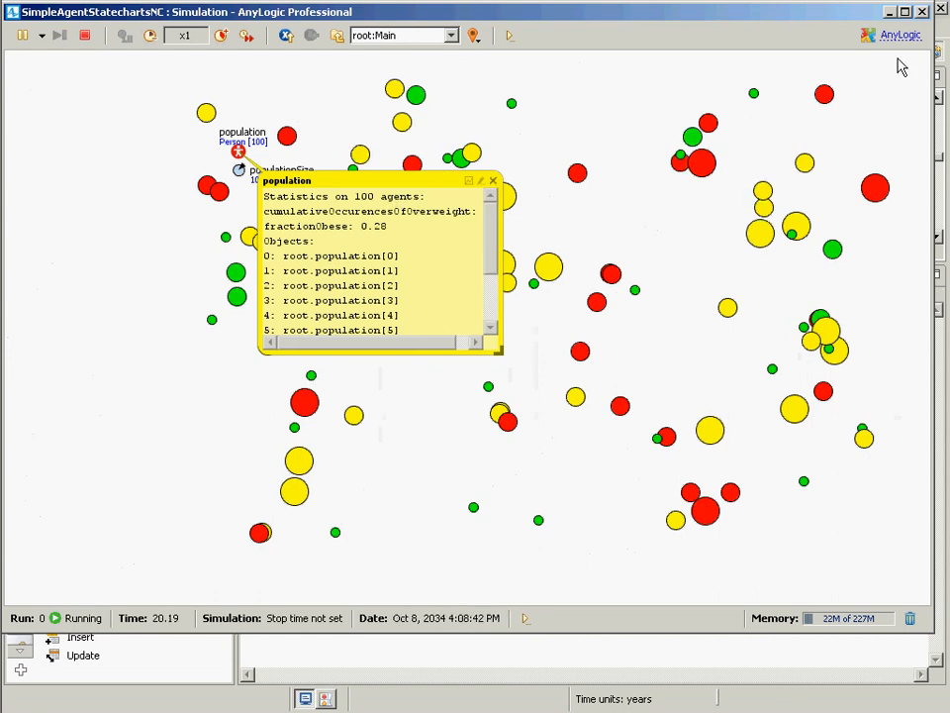
{"action": "left_click", "coordinate": [925, 12]}
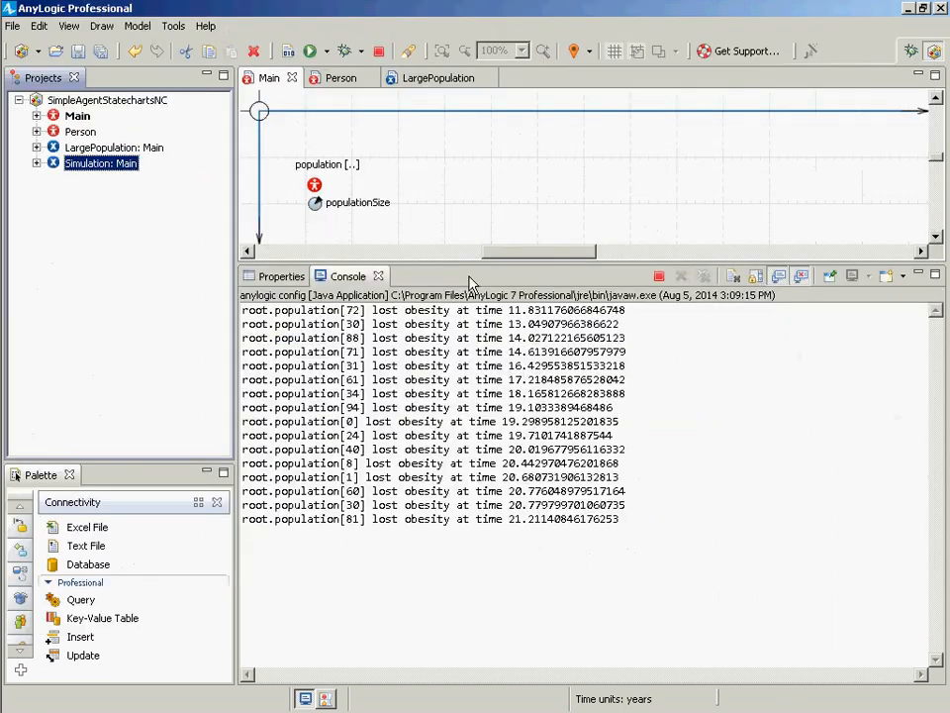
- Open the Main agent type and show the properties of its population
{"action": "left_click", "coordinate": [77, 132]}
{"action": "double_click", "coordinate": [75, 133]}
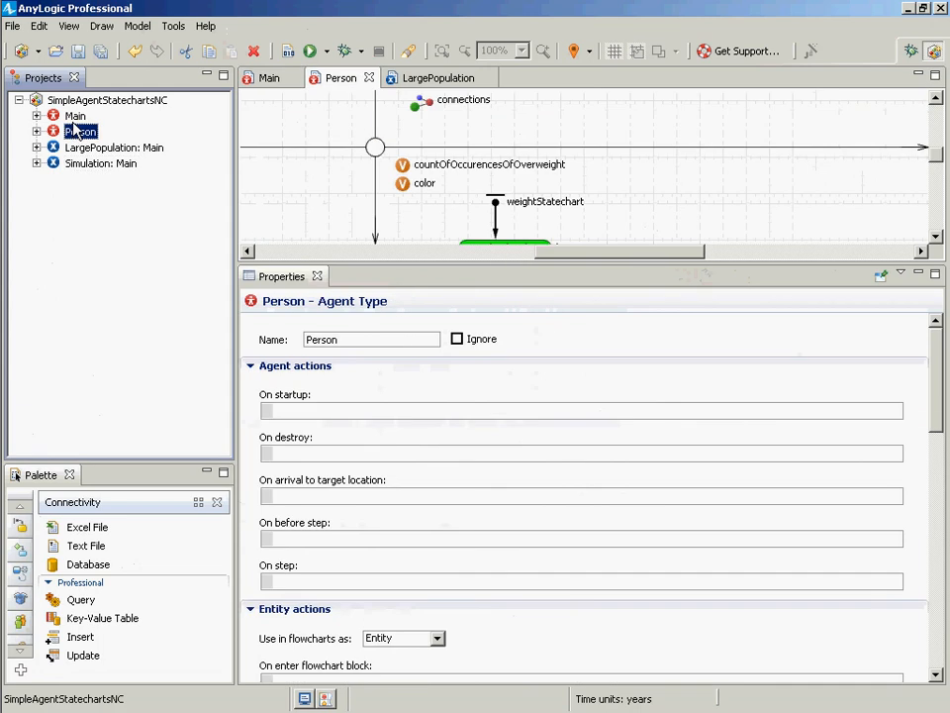
{"action": "left_click", "coordinate": [73, 119]}
{"action": "double_click", "coordinate": [73, 123]}
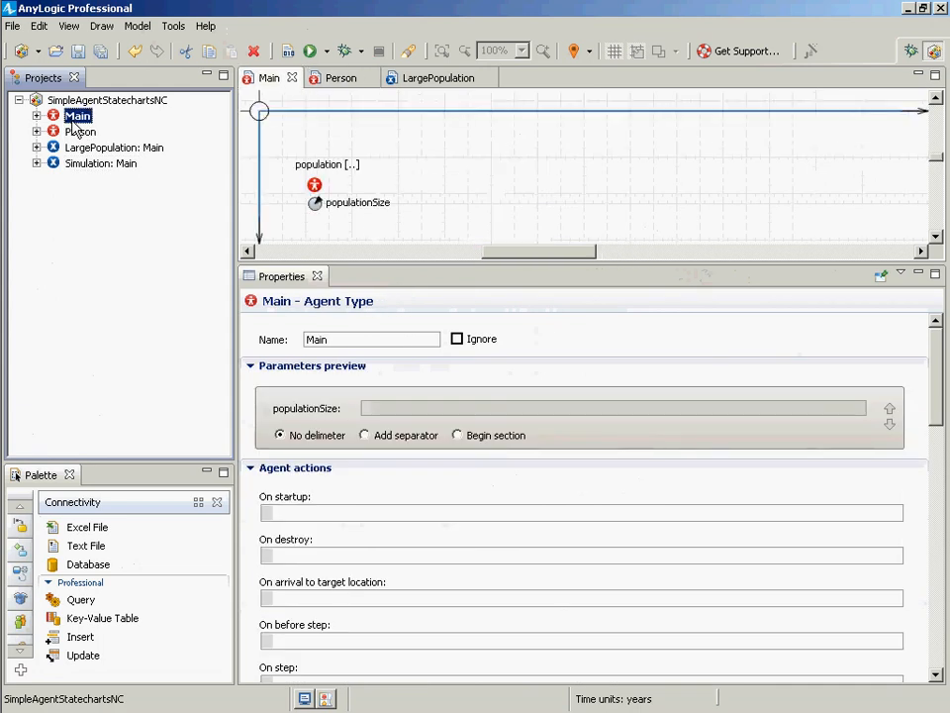
{"action": "left_click", "coordinate": [315, 187]}
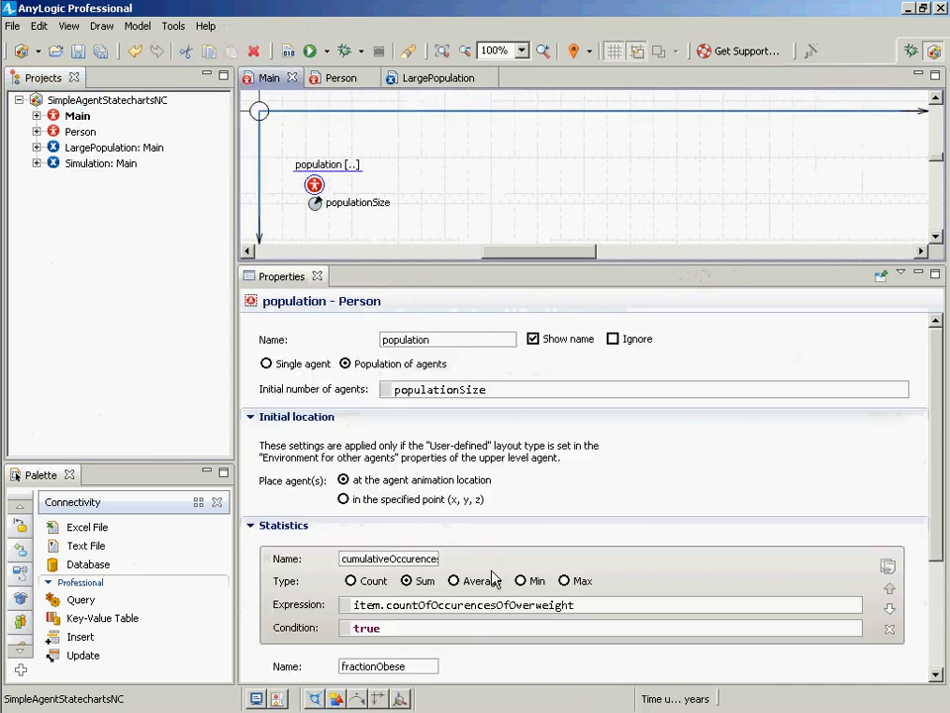
- Review the condition and expression of the fractionObese statistic by highlighting each of them
{"action": "left_click", "coordinate": [405, 628]}
{"action": "scroll", "coordinate": [416, 594], "scroll_direction": "down", "scroll_amount": 3}
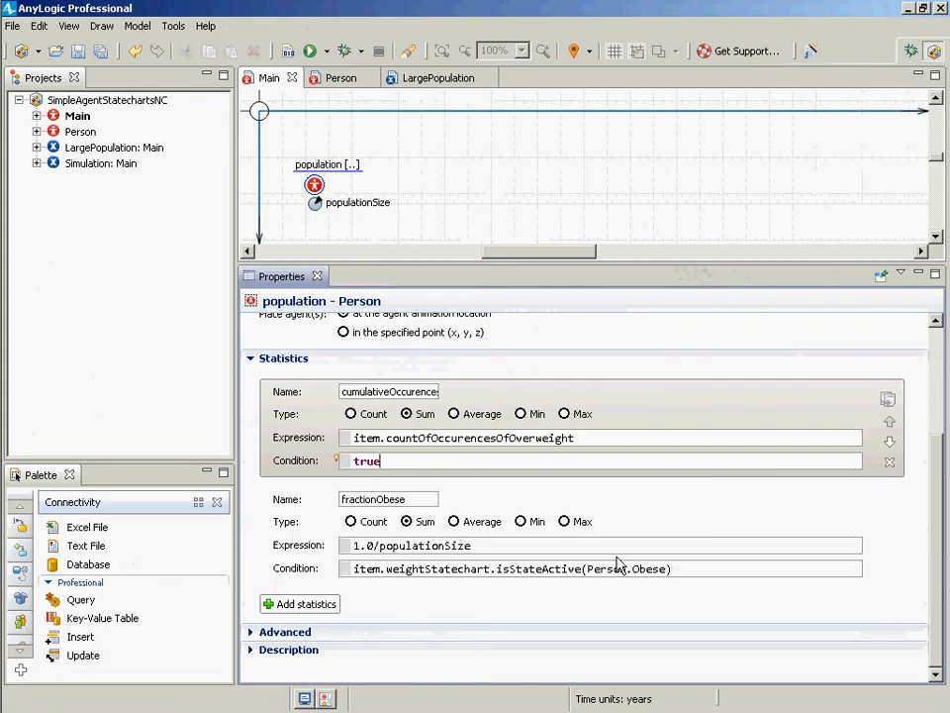
{"action": "left_click_drag", "start_coordinate": [675, 568], "coordinate": [314, 566]}
{"action": "left_click", "coordinate": [487, 546]}
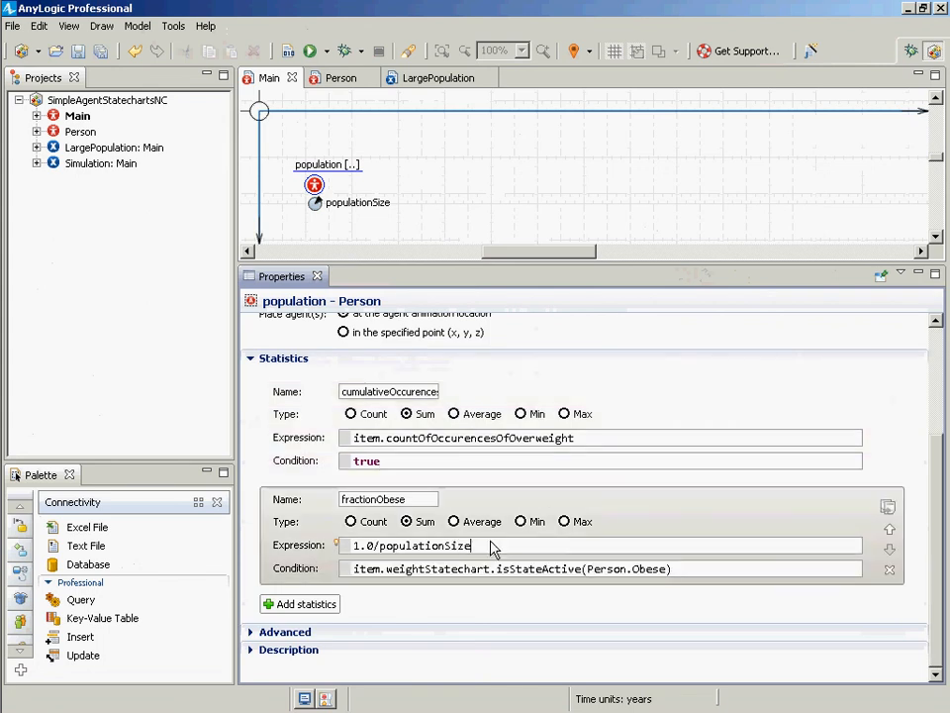
{"action": "left_click_drag", "start_coordinate": [484, 545], "coordinate": [291, 546]}
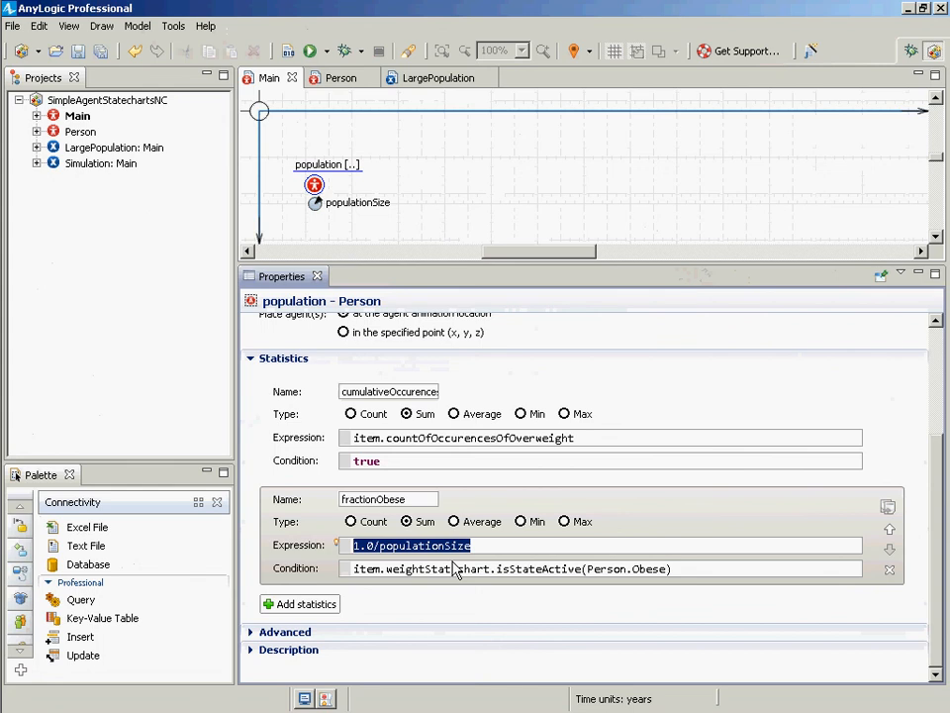
- Change the fractionObese expression to 1/populationSize to try integer division
{"action": "key", "text": "Left"}
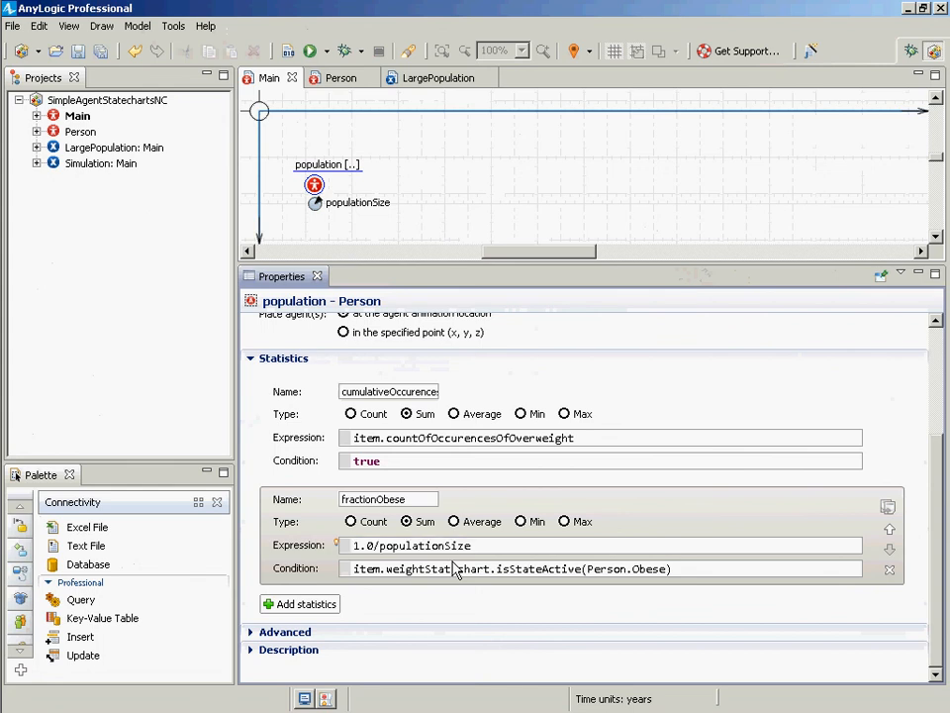
{"action": "key", "text": "Right"}
{"action": "key", "text": "shift+Right"}
{"action": "key", "text": "shift+Right"}
{"action": "key", "text": "Delete"}
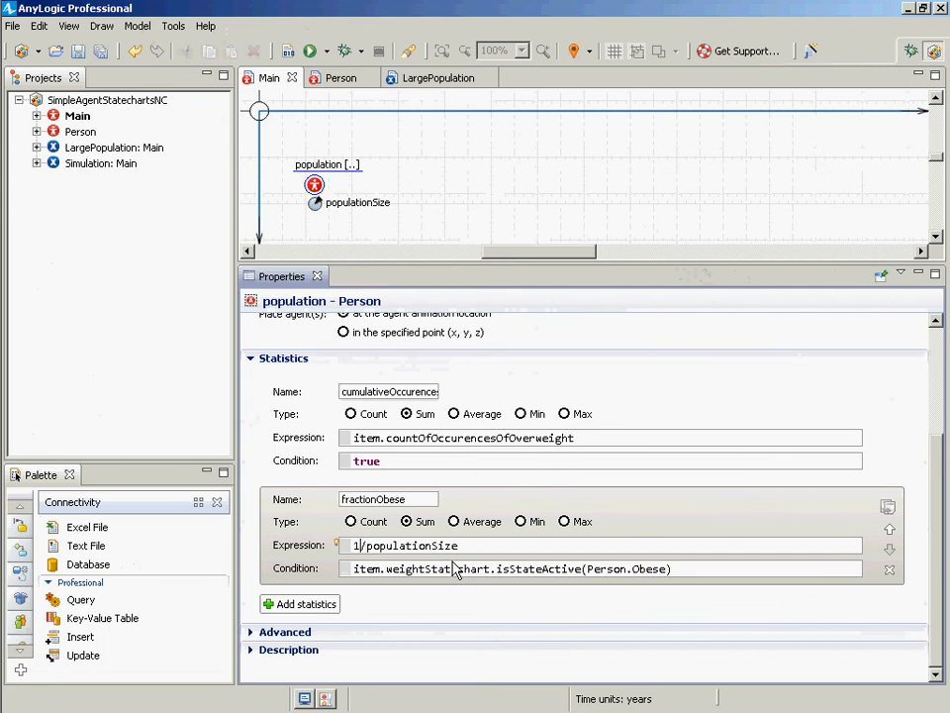
- Launch the Simulation experiment with the integer-division expression and start the model run
{"action": "left_click", "coordinate": [81, 165]}
{"action": "right_click", "coordinate": [81, 165]}
{"action": "left_click", "coordinate": [109, 359]}
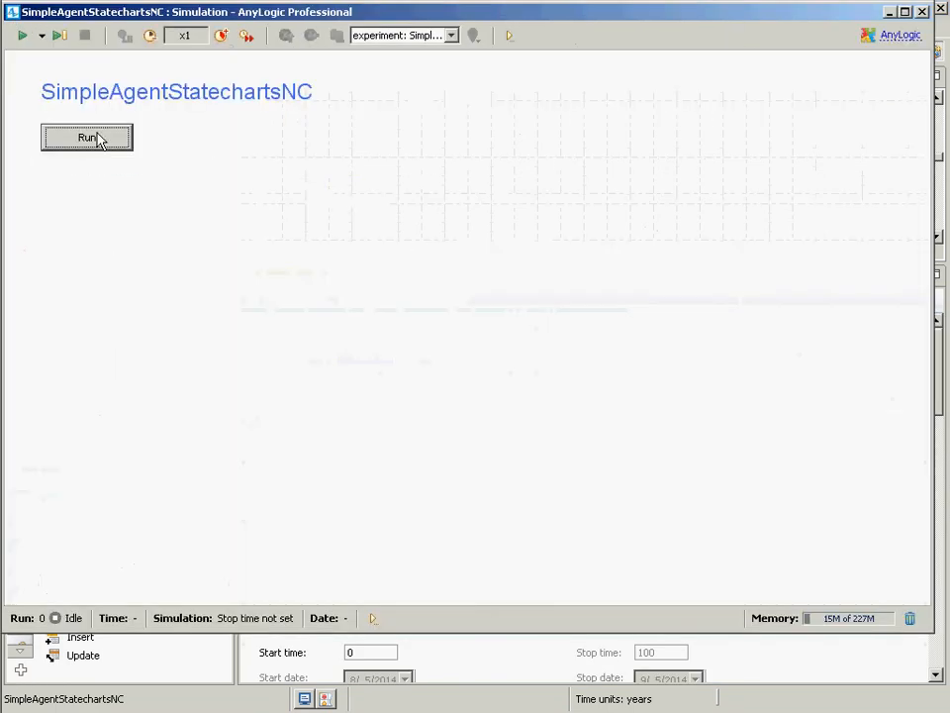
{"action": "left_click", "coordinate": [99, 139]}
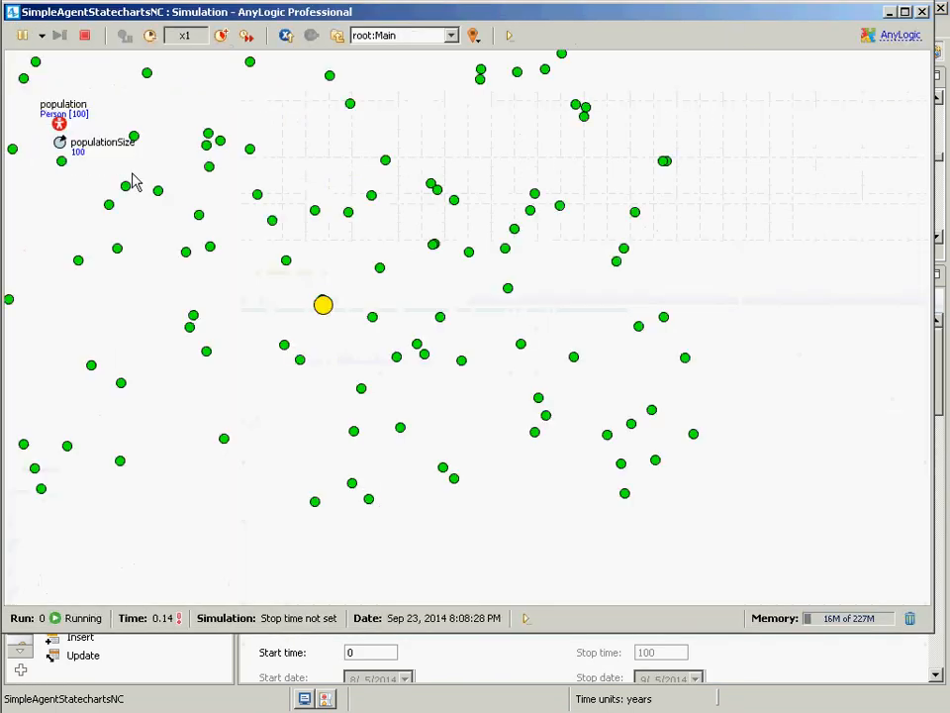
- Inspect the population's fractionObese statistic with the run sped up to x5, then close the simulation window
{"action": "left_click", "coordinate": [58, 124]}
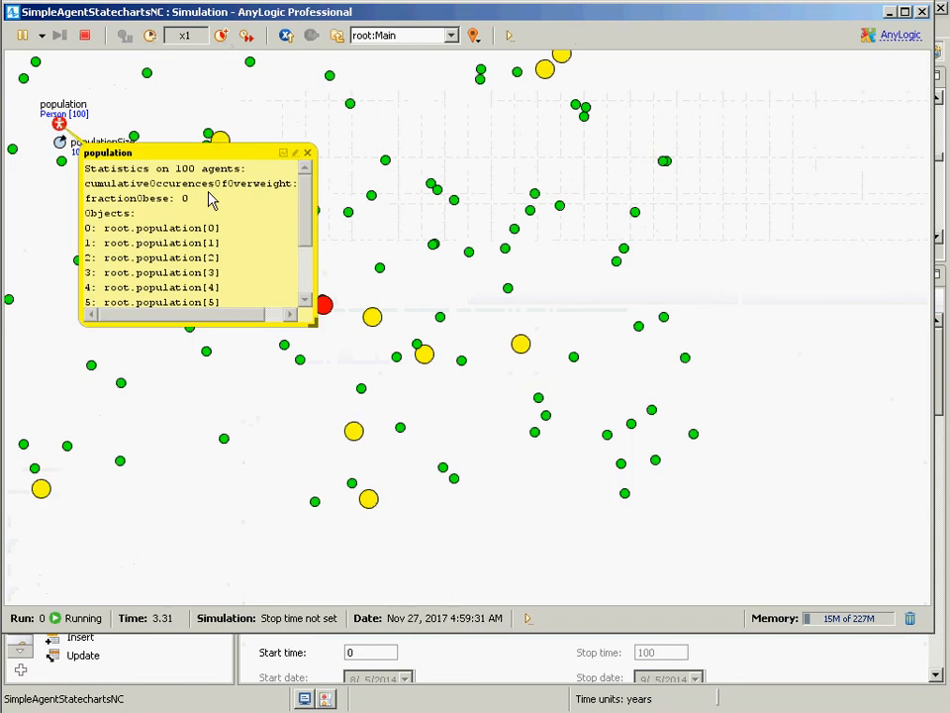
{"action": "left_click", "coordinate": [221, 35]}
{"action": "left_click", "coordinate": [221, 36]}
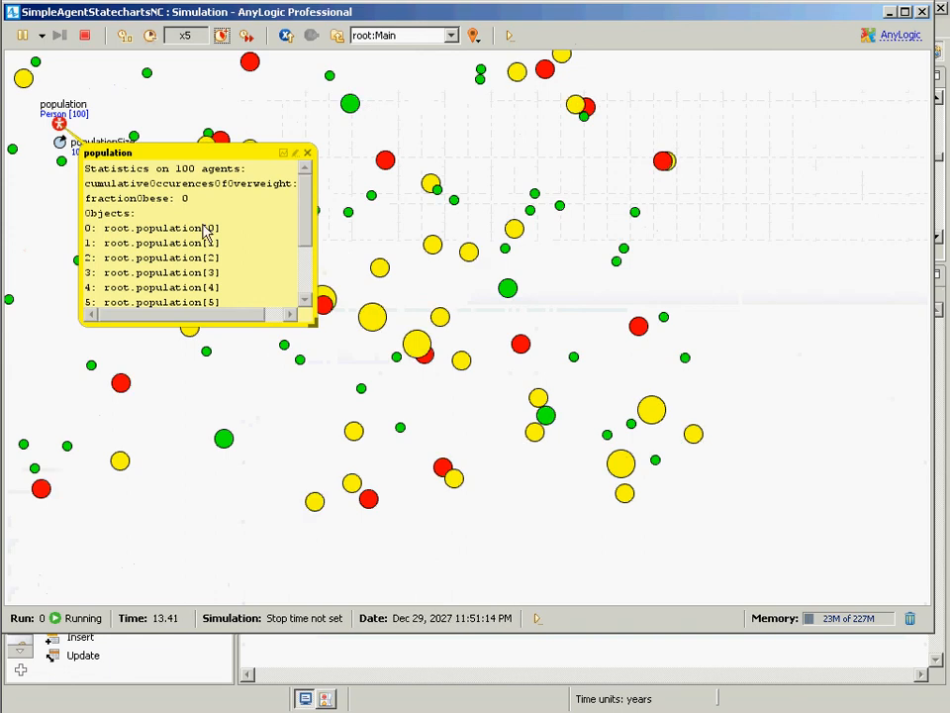
{"action": "left_click", "coordinate": [888, 42]}
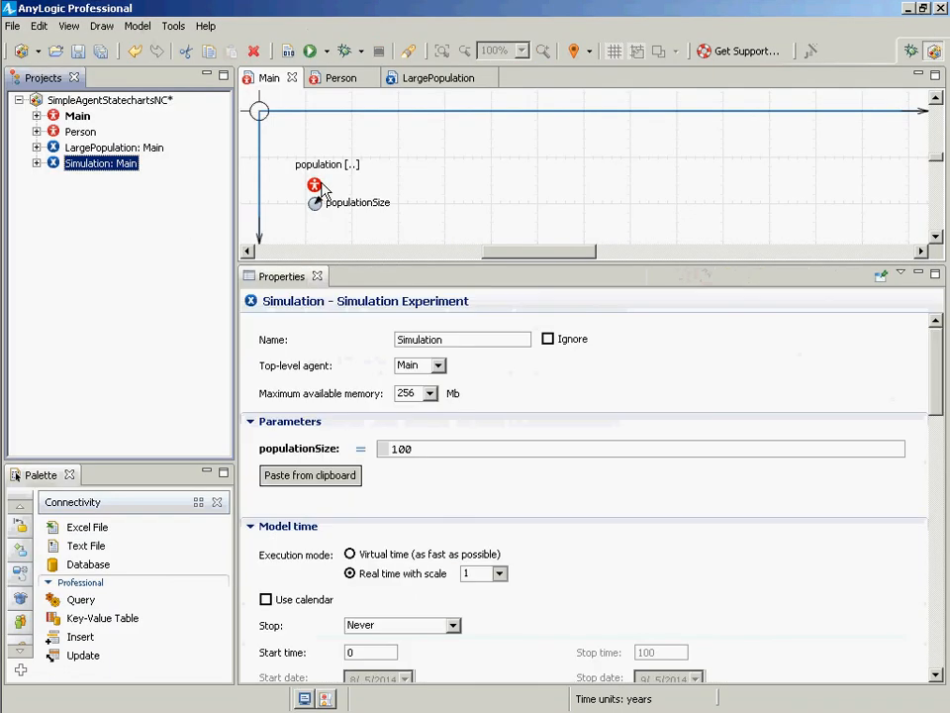
- Set the expression of the population's fractionObese statistic to 1.0/populationSize so it uses floating-point division
{"action": "left_click", "coordinate": [316, 186]}
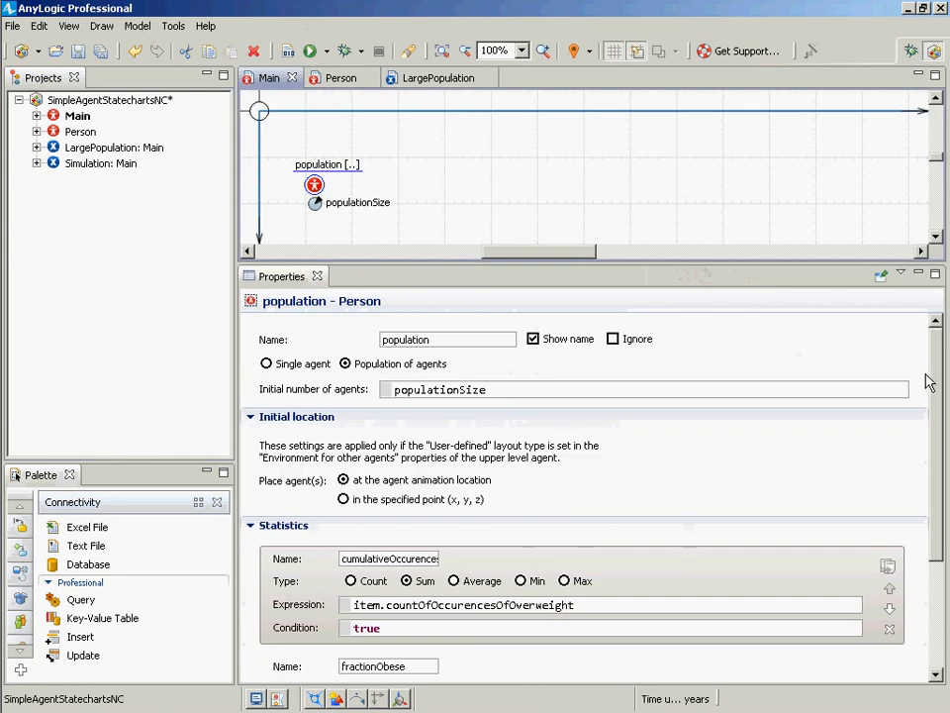
{"action": "left_click_drag", "start_coordinate": [928, 382], "coordinate": [925, 471]}
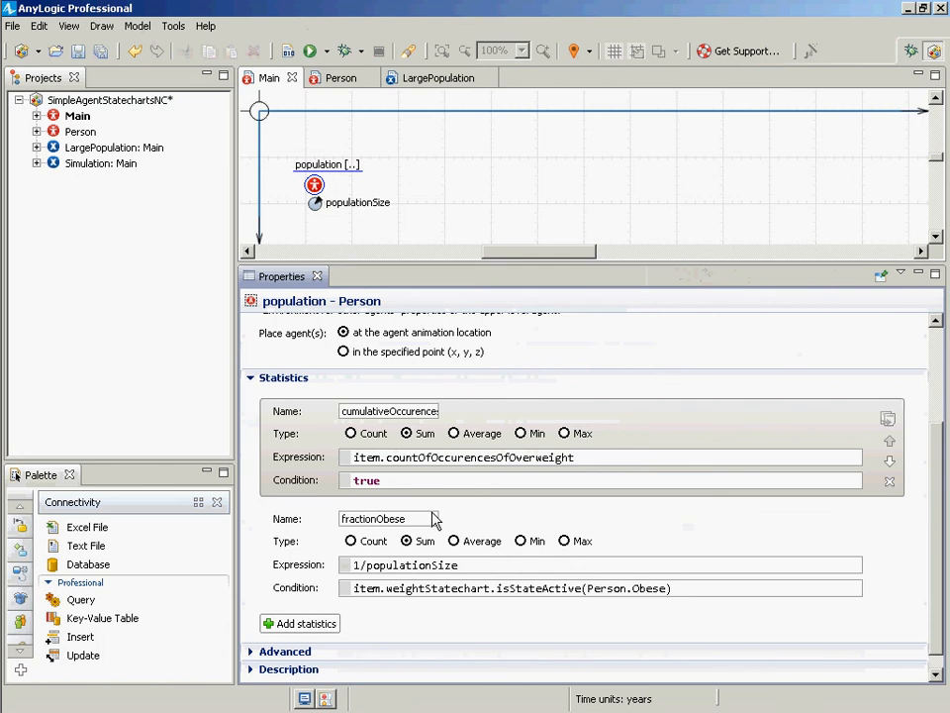
{"action": "left_click", "coordinate": [363, 565]}
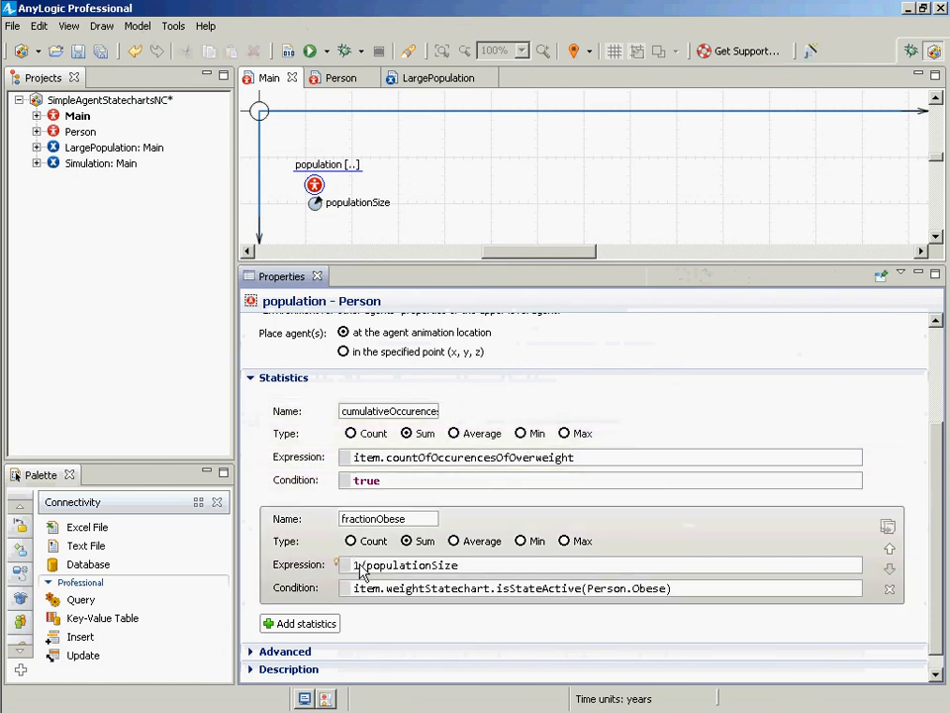
{"action": "type", "text": "."}
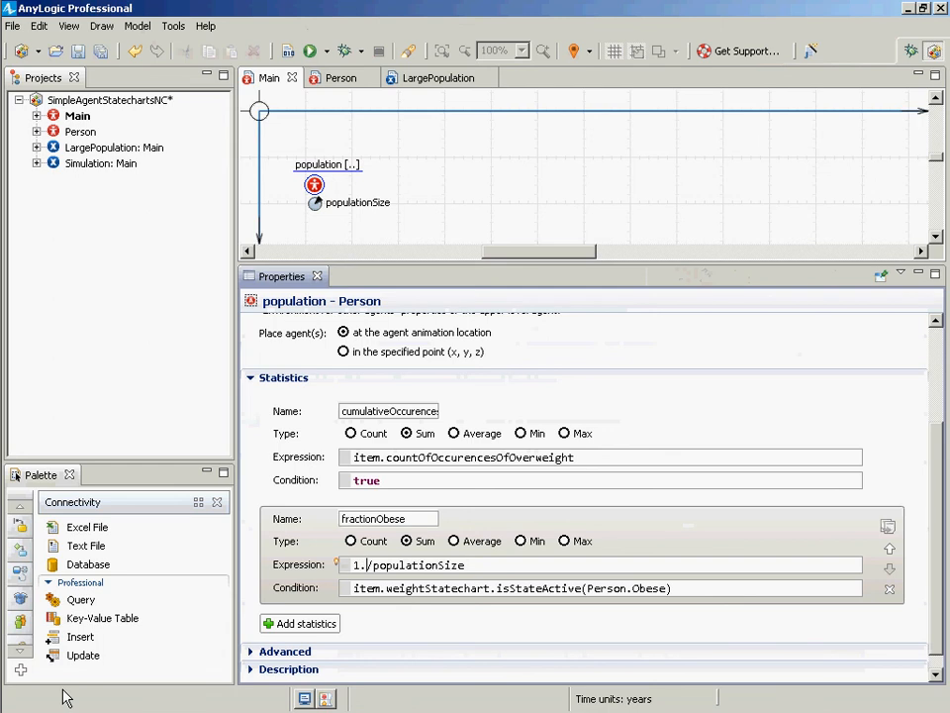
{"action": "key", "text": "BackSpace"}
{"action": "type", "text": ".0"}
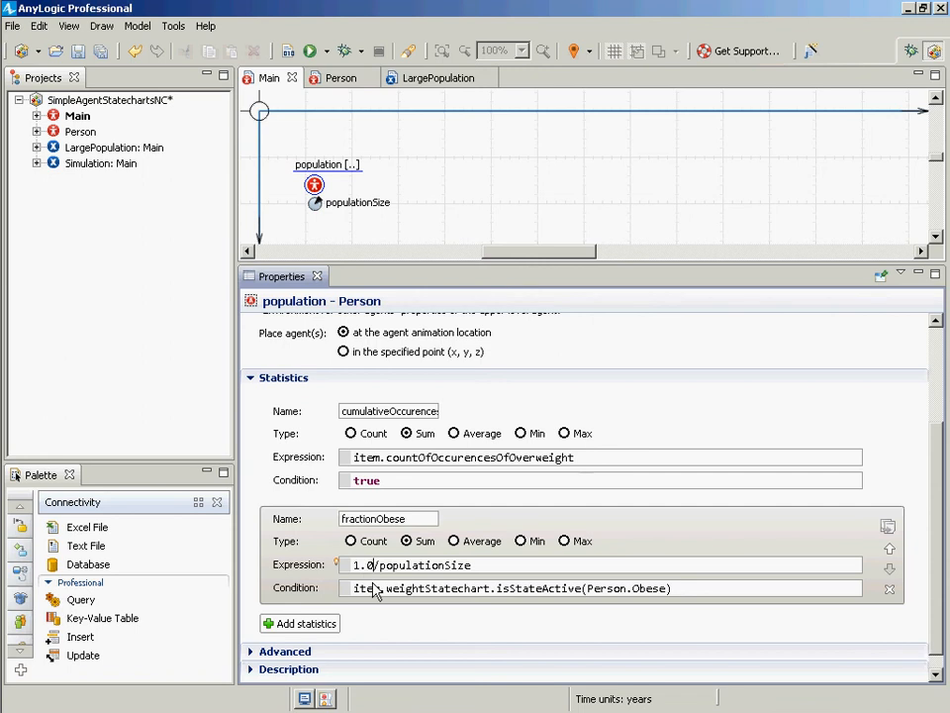
{"action": "key", "text": "alt+Tab"}
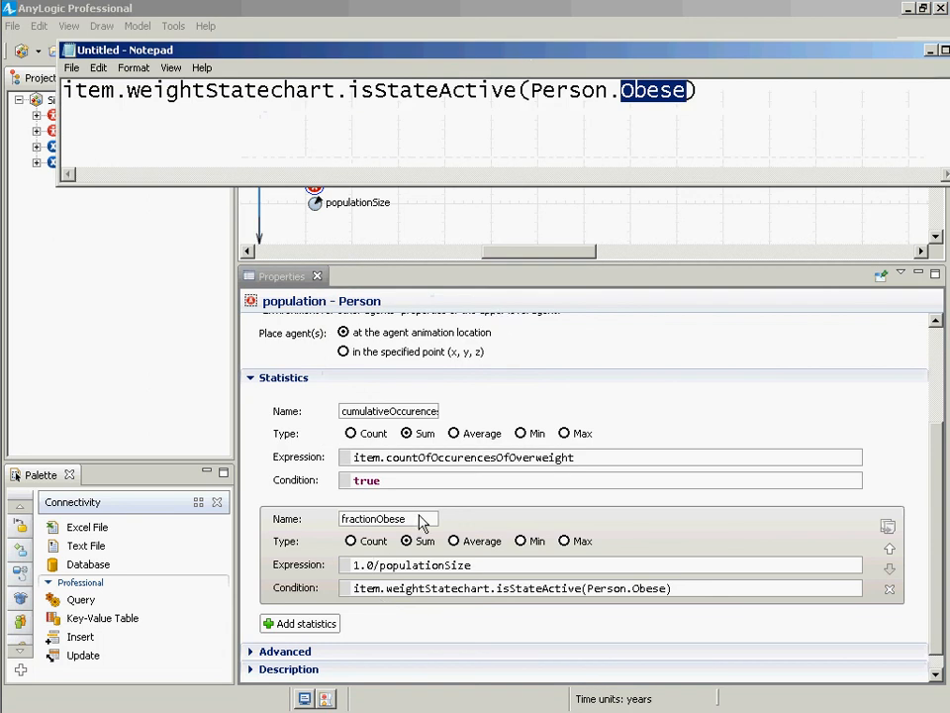
{"action": "key", "text": "alt+Tab"}
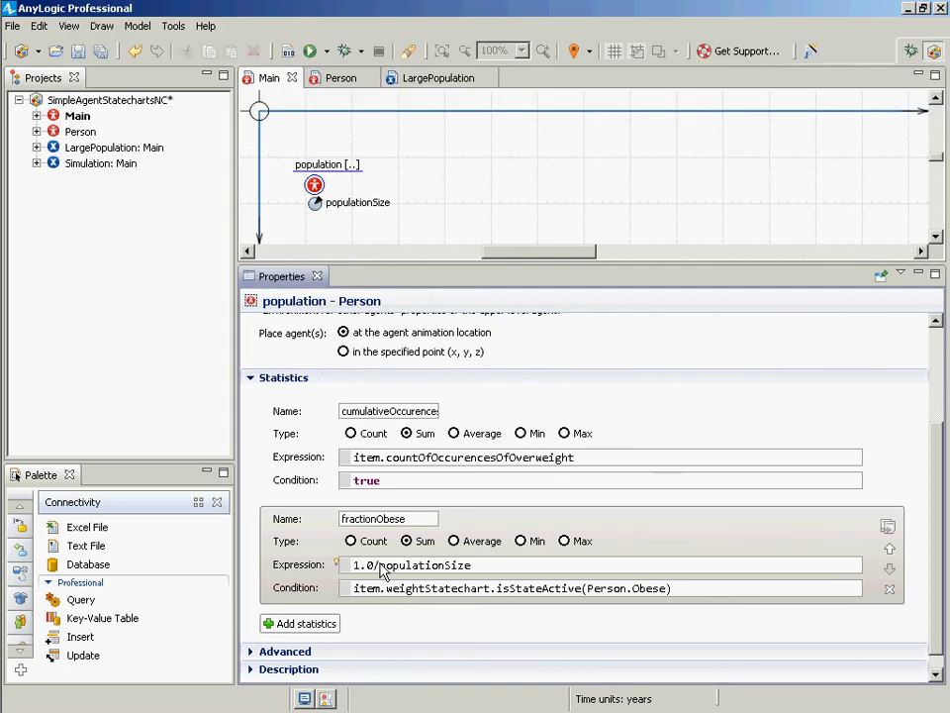
- Review the 1.0 numerator and the populationSize denominator of the fractionObese expression by highlighting each
{"action": "left_click_drag", "start_coordinate": [374, 573], "coordinate": [353, 568]}
{"action": "left_click", "coordinate": [359, 566]}
{"action": "double_click", "coordinate": [427, 565]}
{"action": "left_click", "coordinate": [424, 570]}
{"action": "left_click", "coordinate": [282, 55]}
{"action": "left_click_drag", "start_coordinate": [393, 265], "coordinate": [411, 250]}
{"action": "left_click", "coordinate": [411, 573]}
{"action": "left_click_drag", "start_coordinate": [422, 587], "coordinate": [427, 583]}
{"action": "left_click", "coordinate": [422, 225]}
{"action": "key", "text": "alt+Tab"}
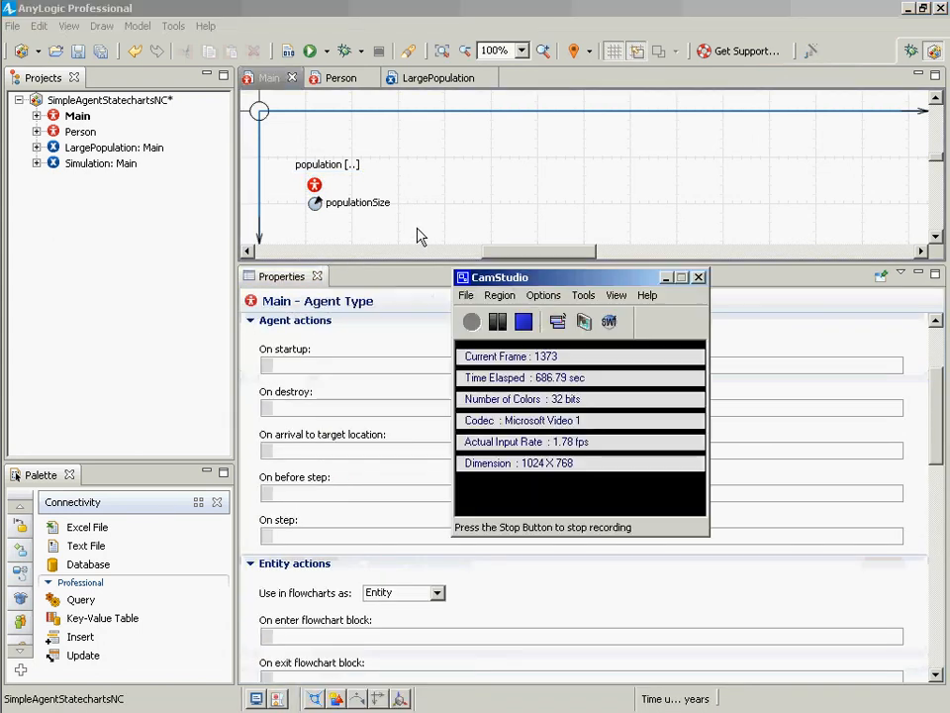